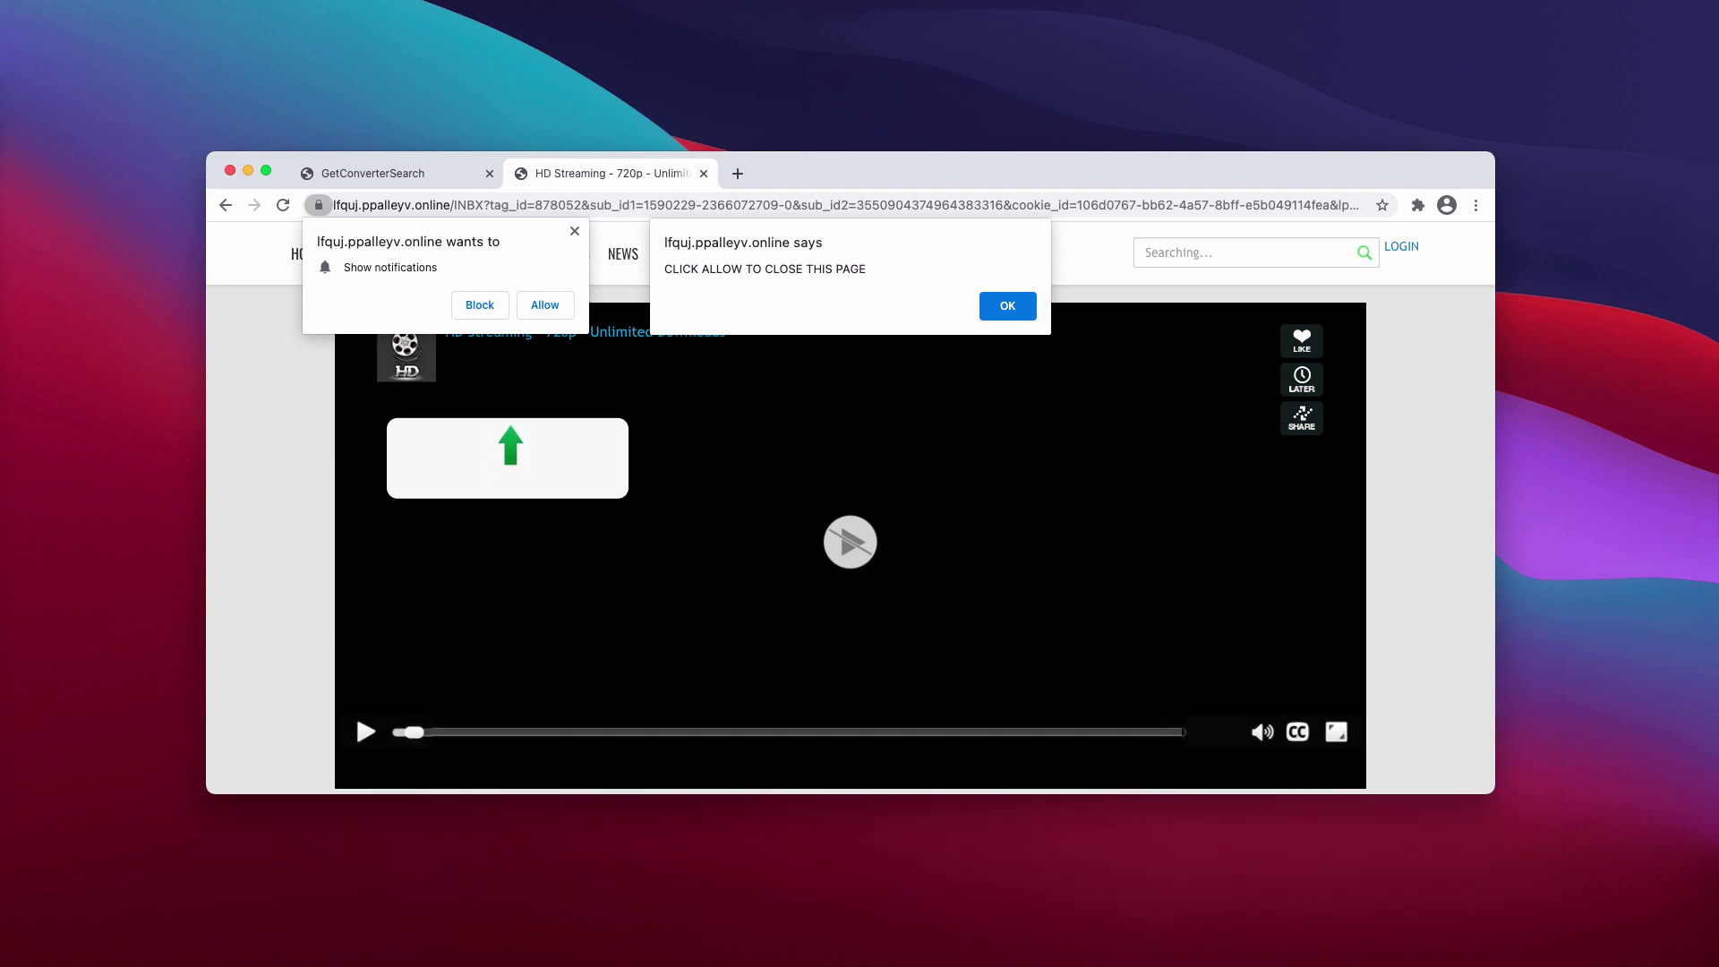
Nudge the Chrome window and dismiss the 'CLICK ALLOW TO CLOSE THIS PAGE' alert.
left_click_drag(831, 156, 826, 175)
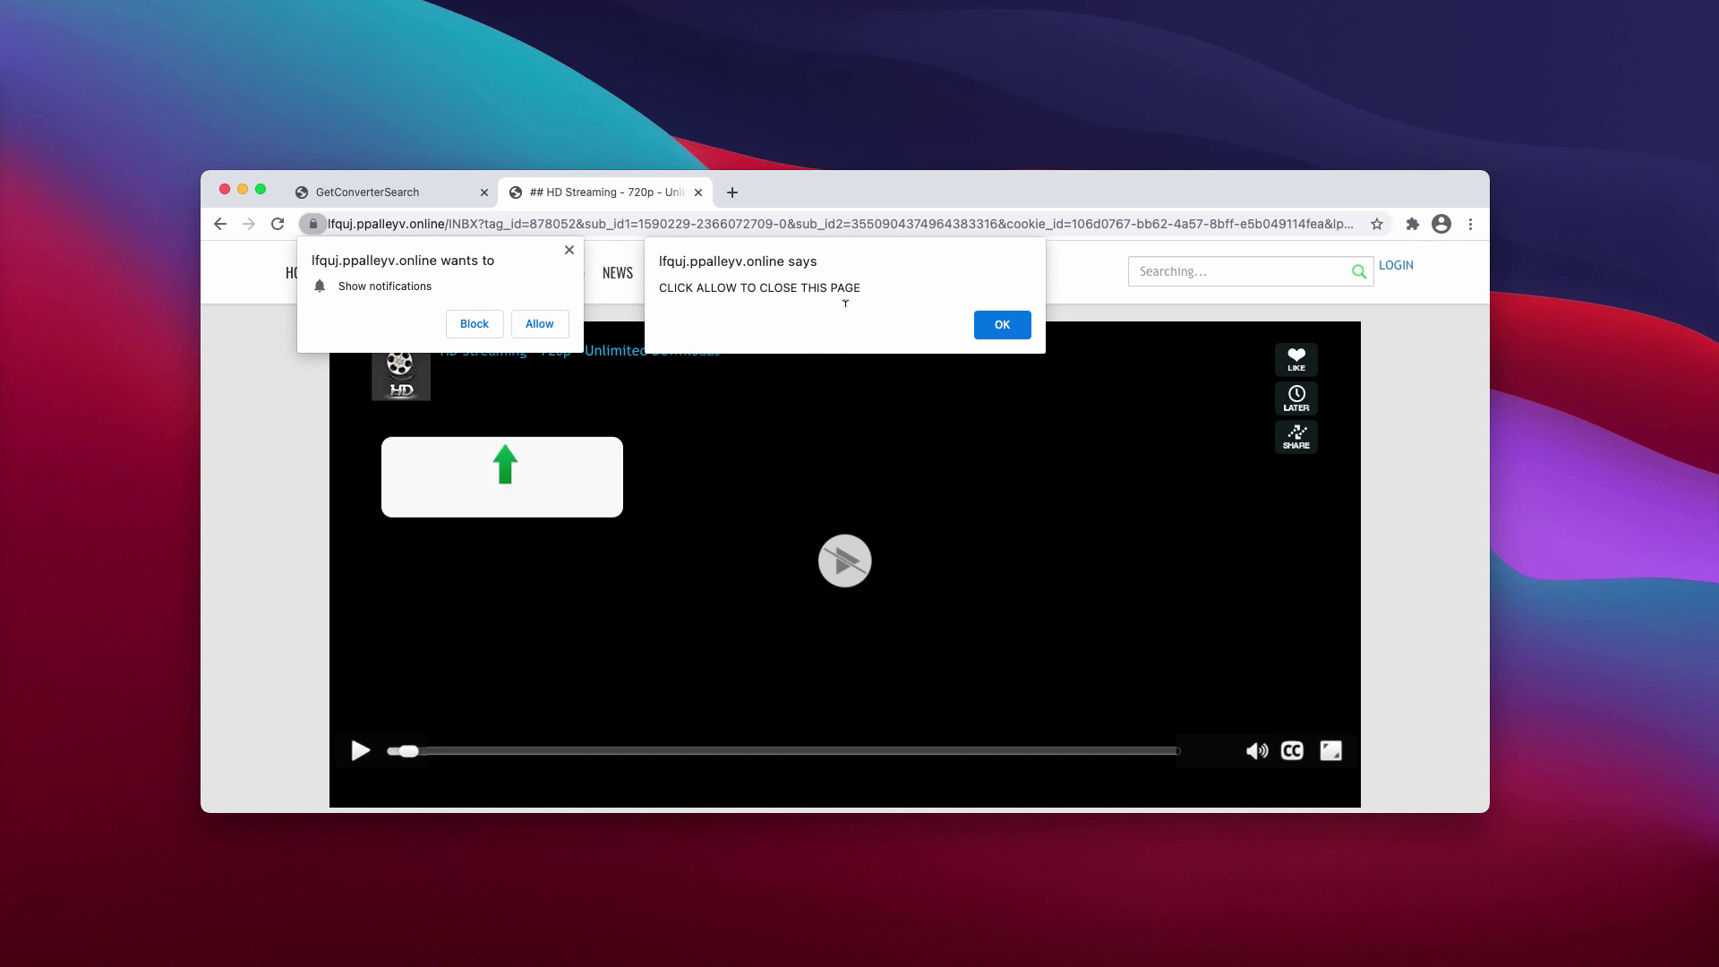
left_click(1004, 327)
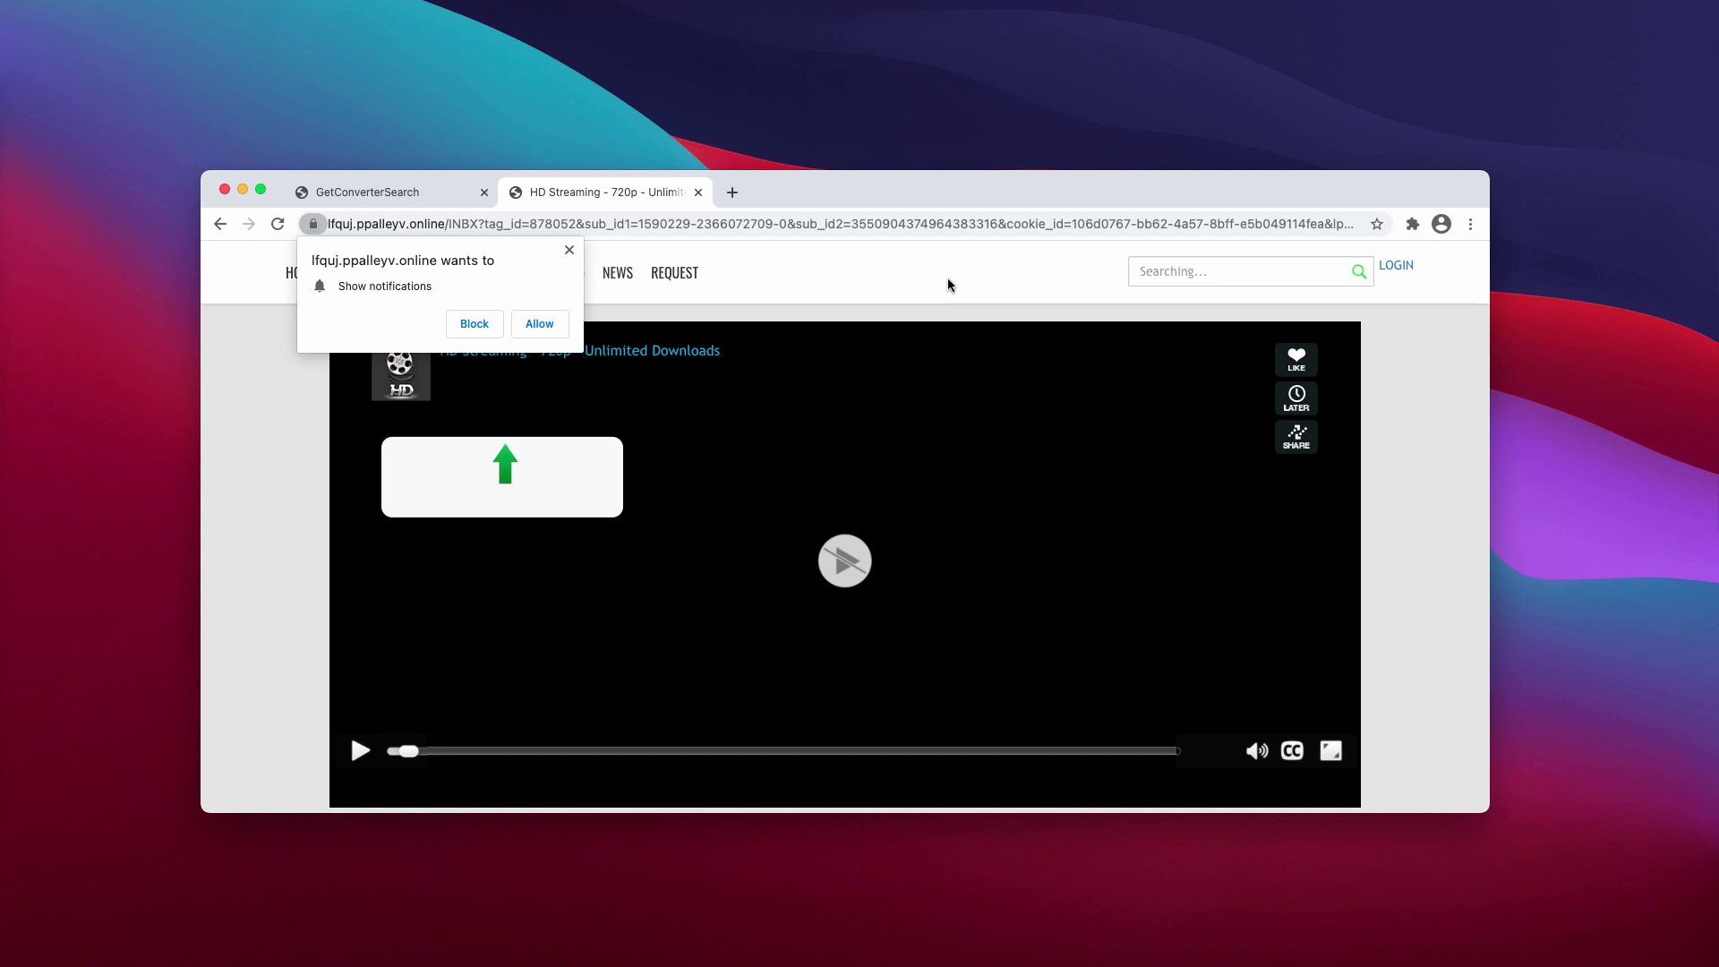
left_click(888, 292)
Allow the site's notifications, reload, keep the Install (3).dmg download, and start a new tab.
left_click(539, 323)
left_click(278, 217)
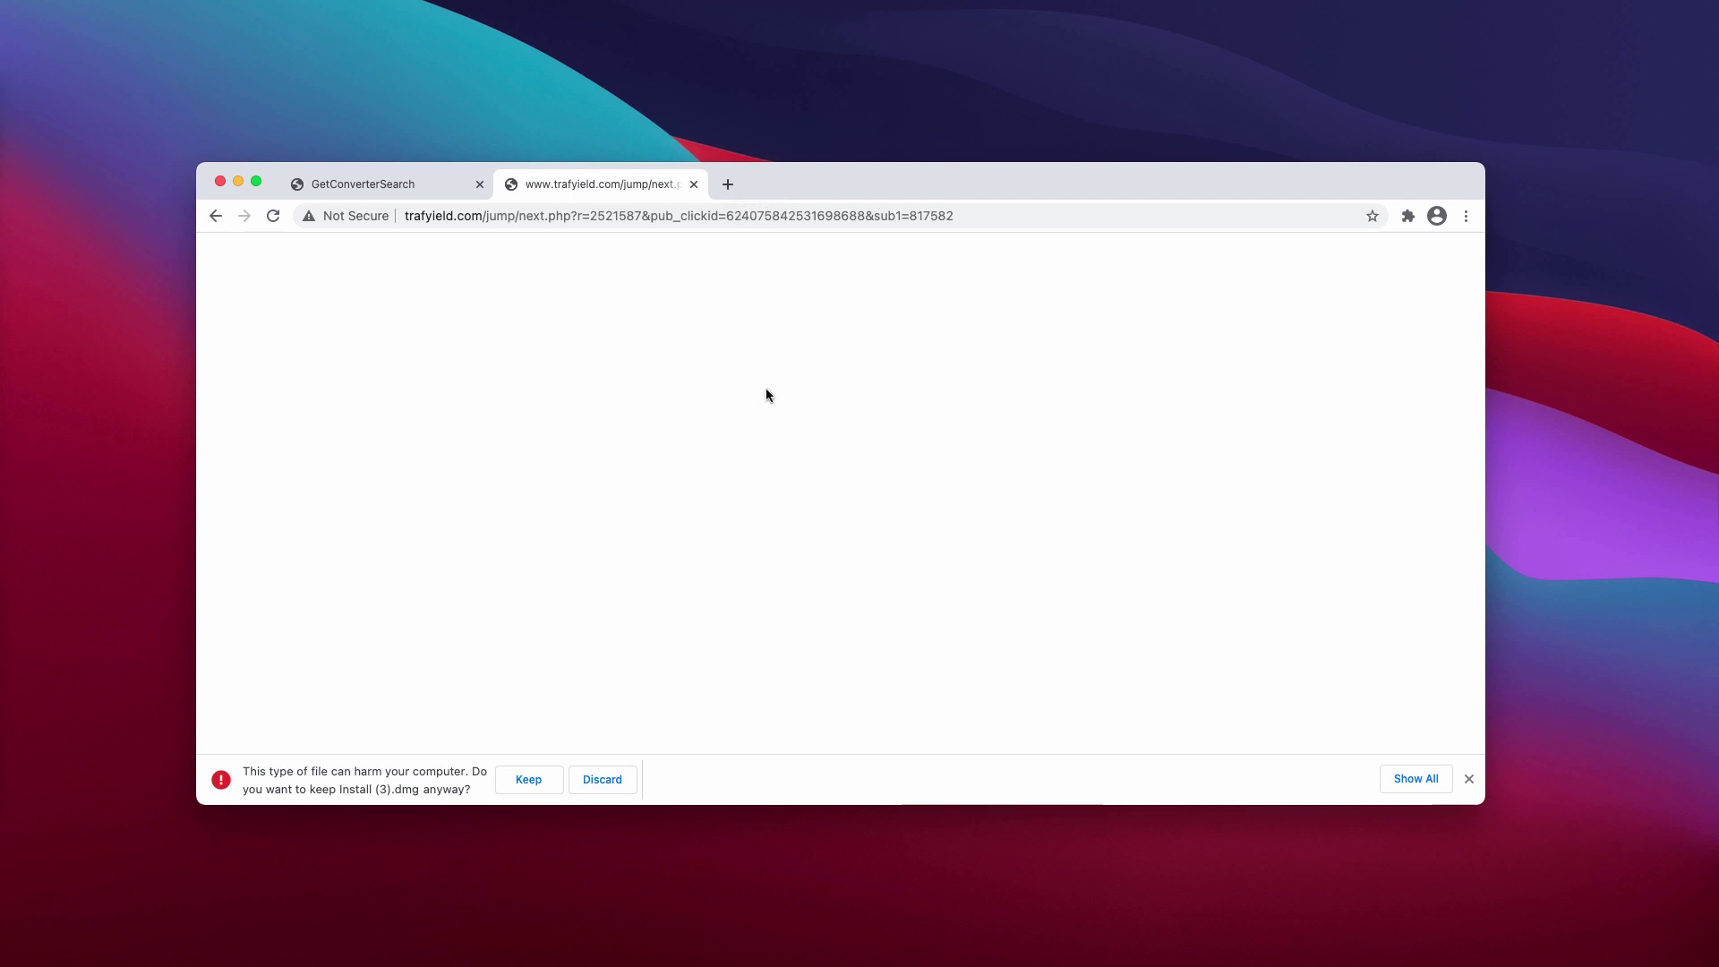
left_click(528, 780)
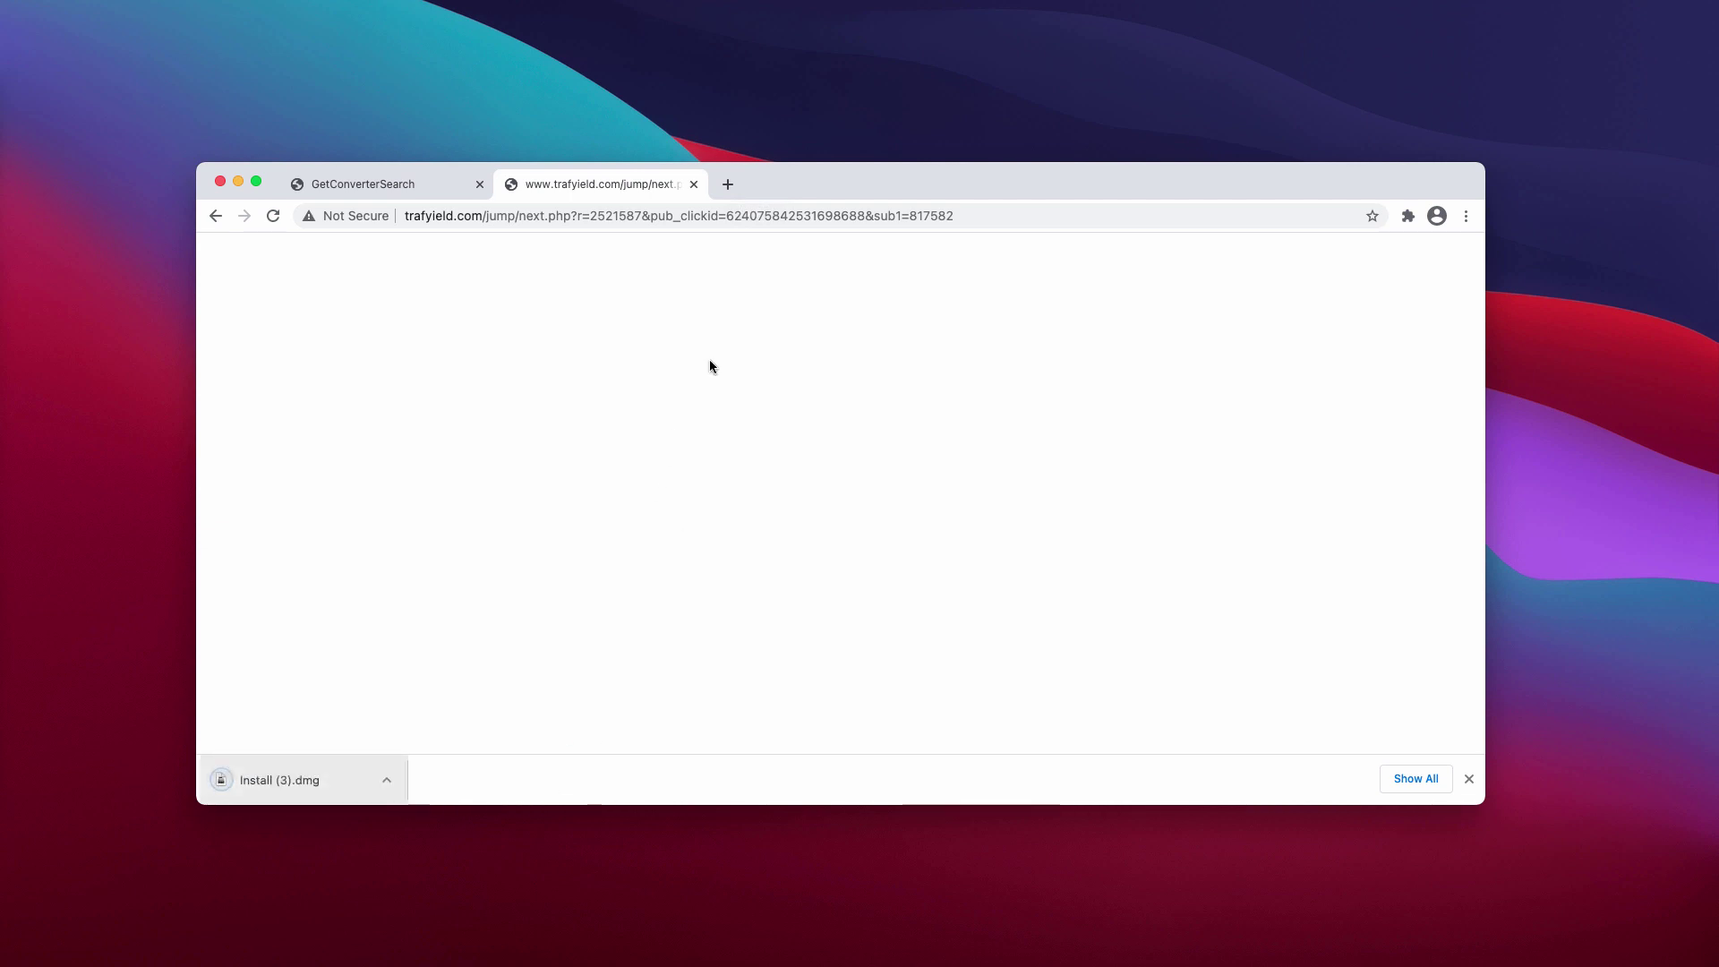
left_click(727, 184)
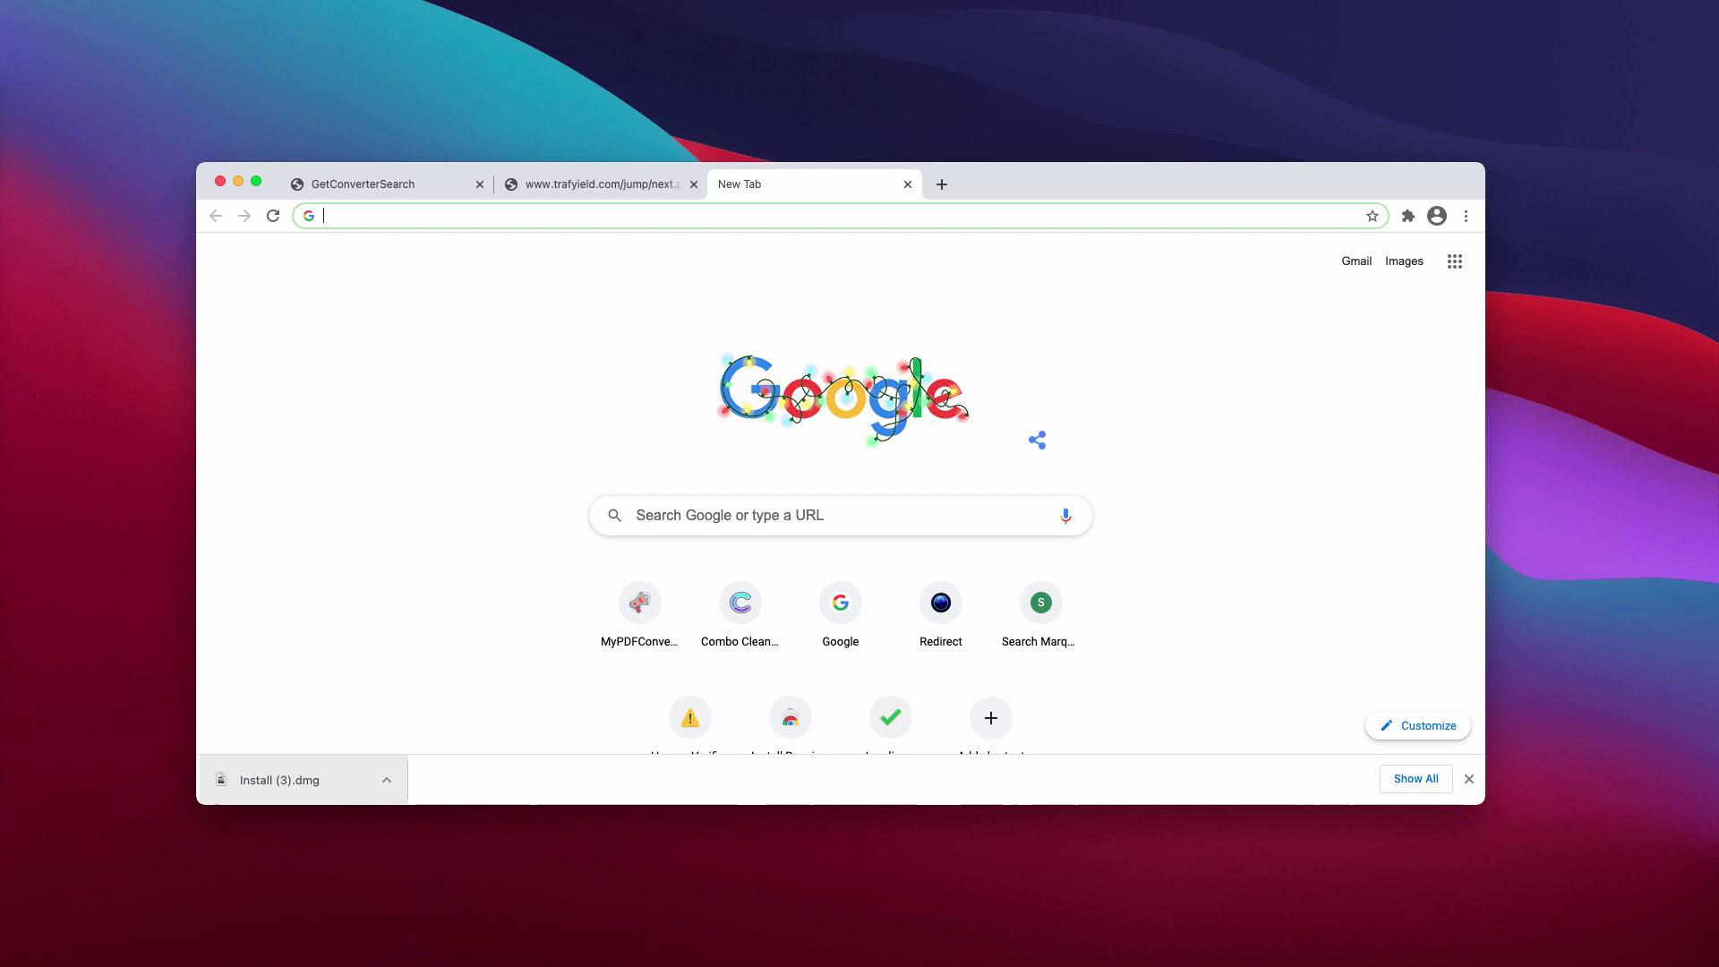
Go to Settings > Privacy and security > Site Settings > Notifications and view the Allow list.
left_click(1465, 216)
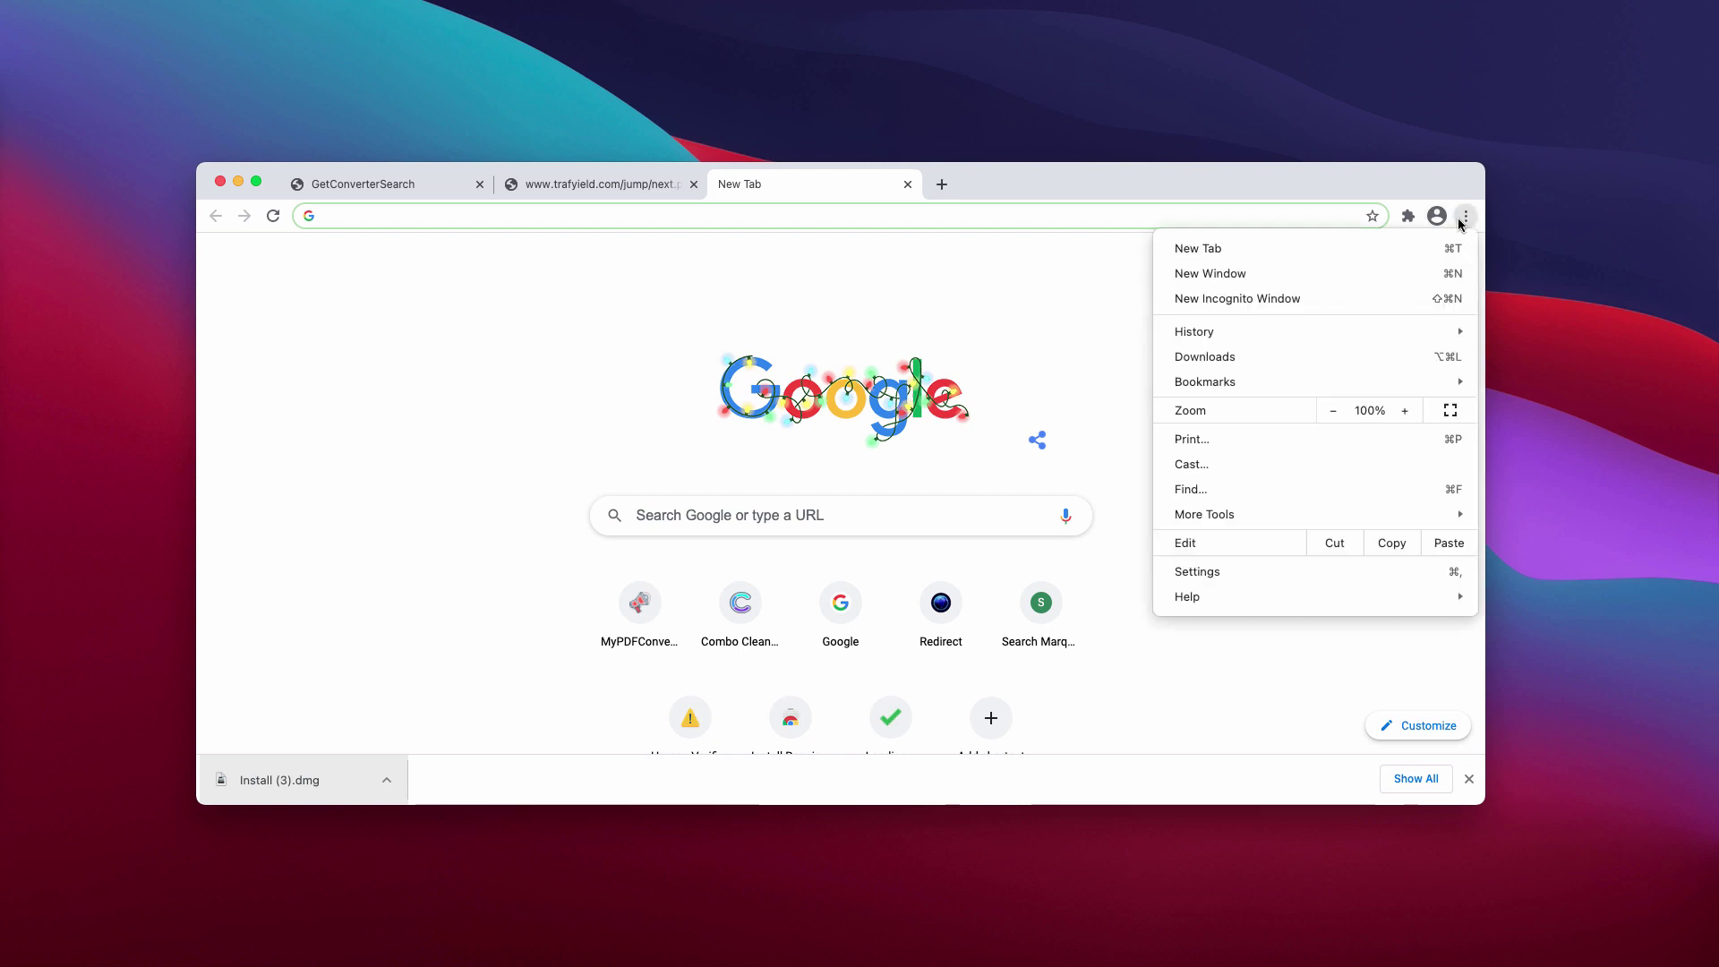
left_click(1233, 569)
scroll(683, 652, "down", 2)
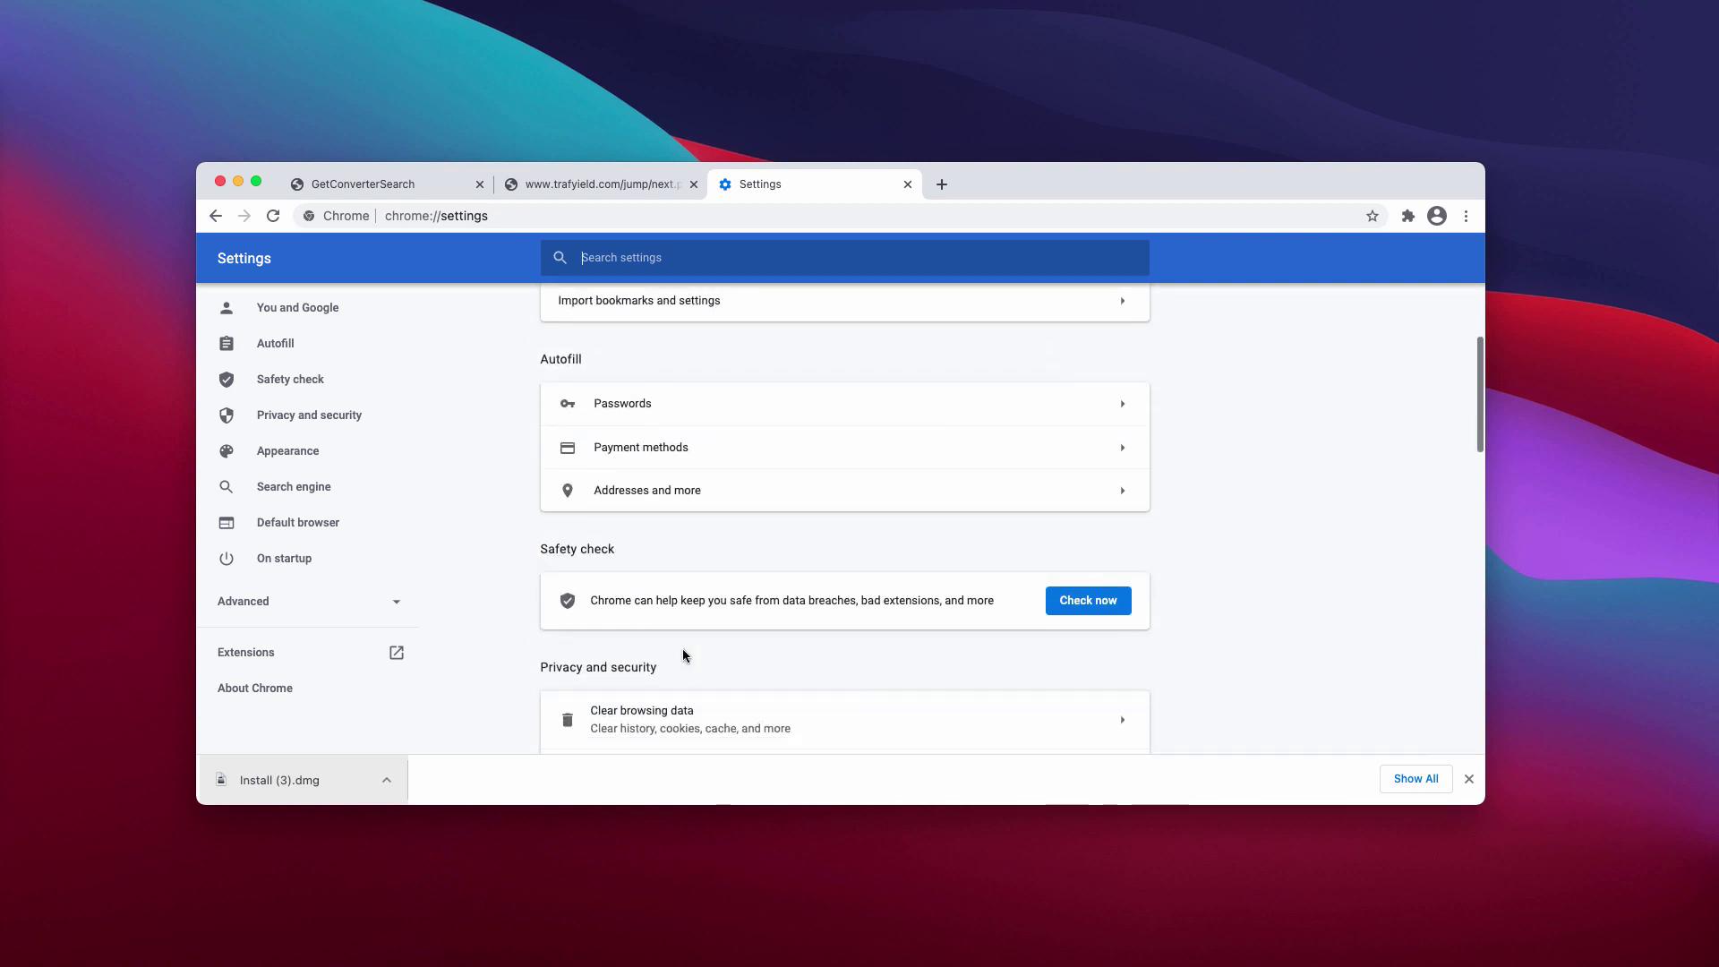
scroll(794, 653, "down", 3)
scroll(668, 648, "down", 1)
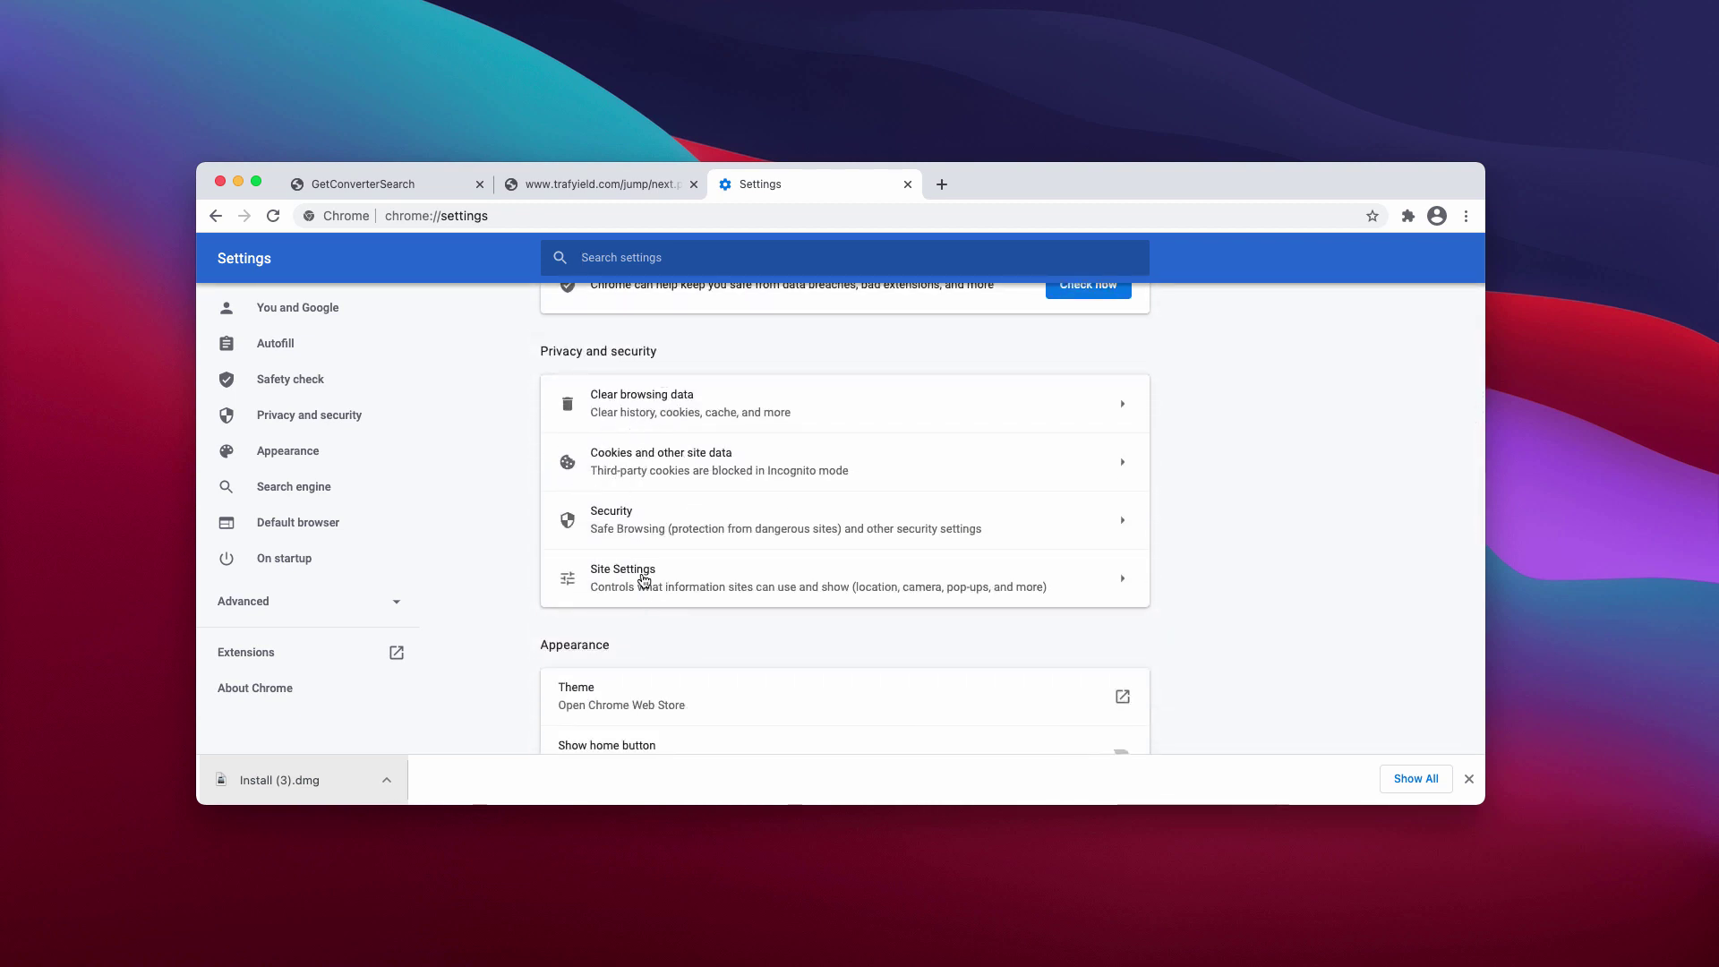
left_click(641, 577)
scroll(641, 573, "down", 5)
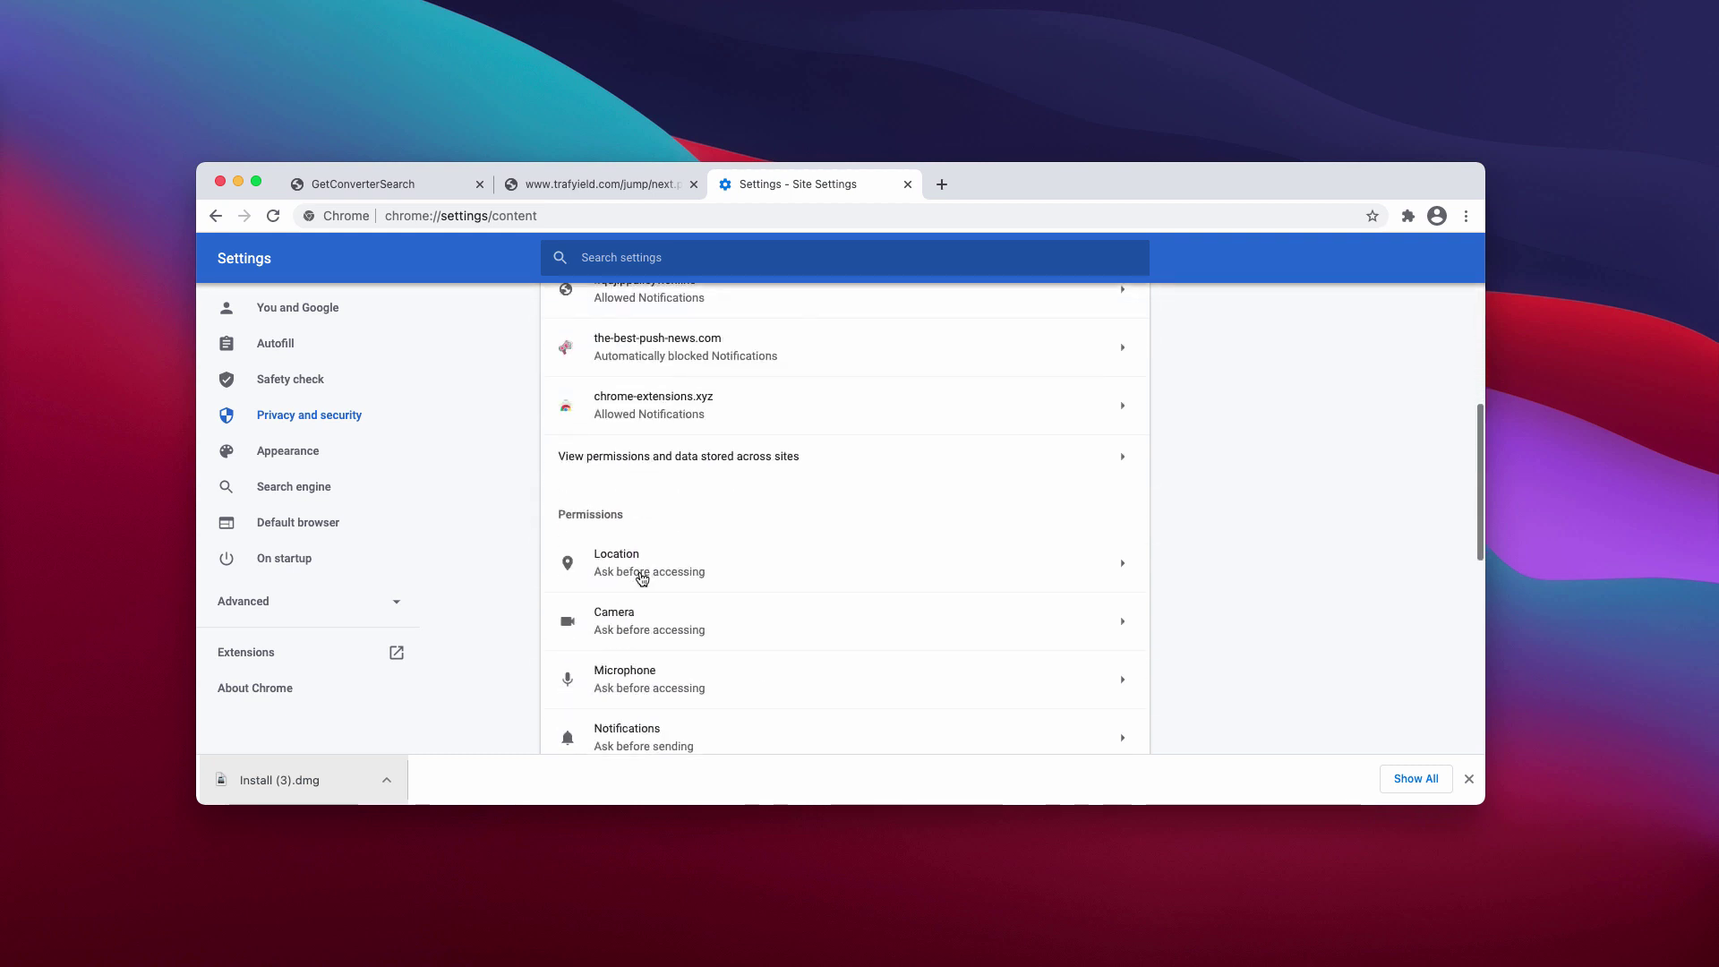
scroll(653, 609, "down", 1)
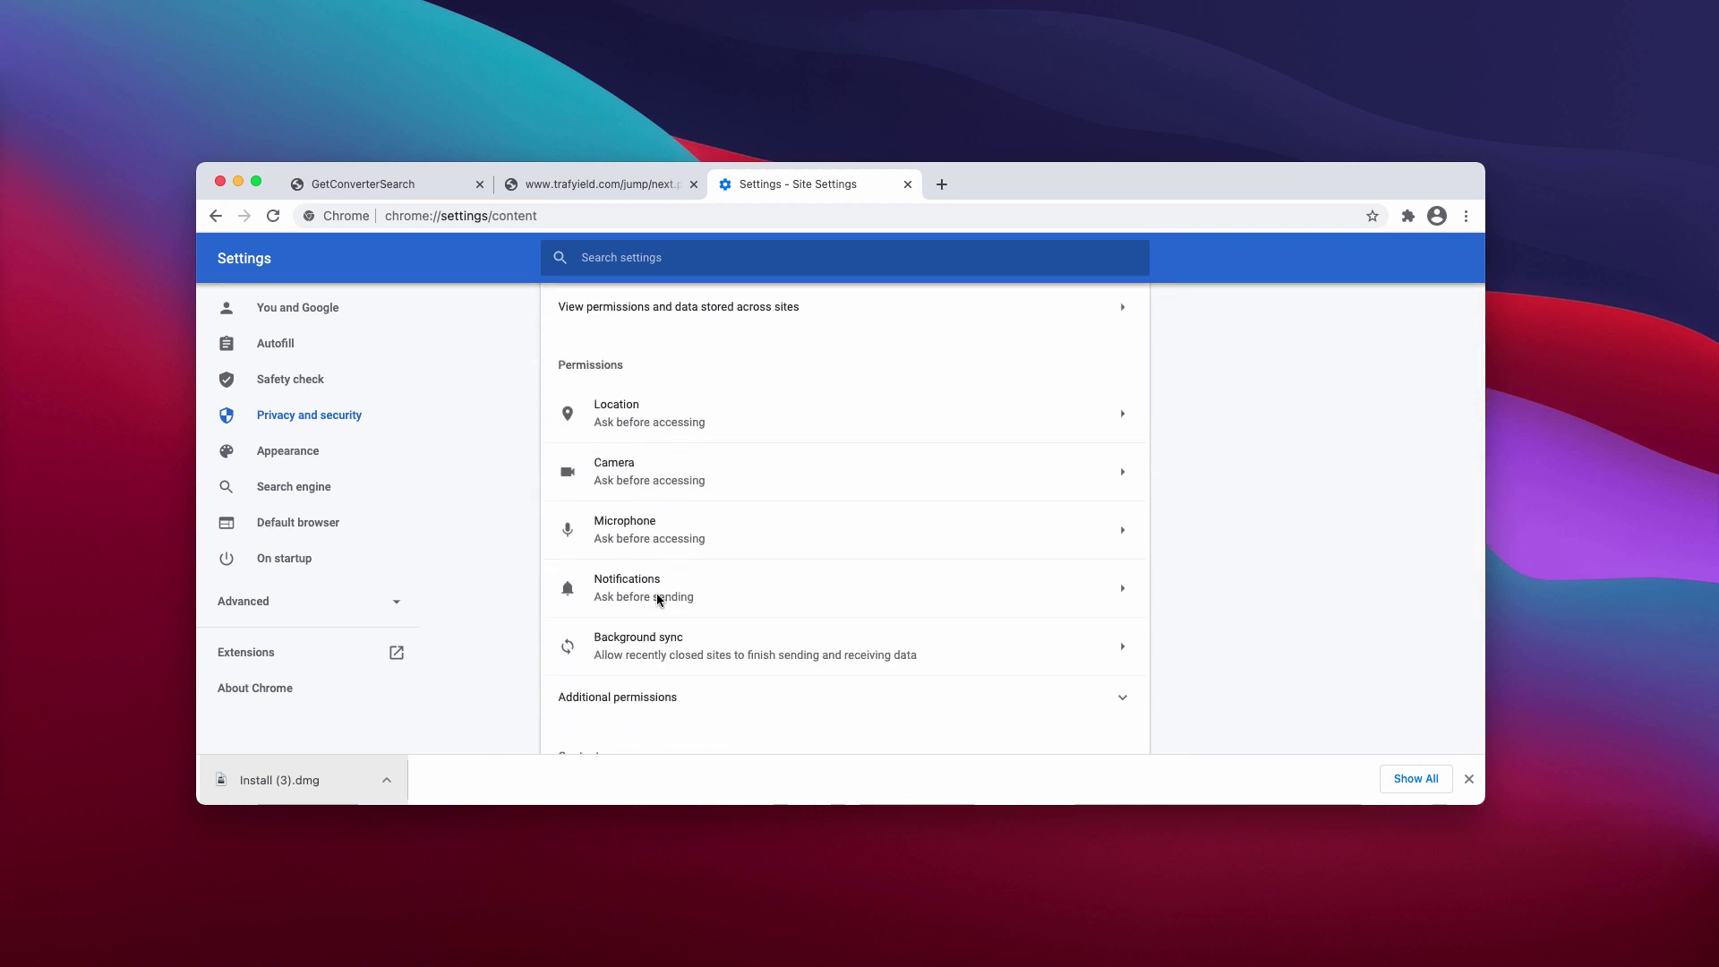
left_click(658, 592)
scroll(748, 573, "down", 5)
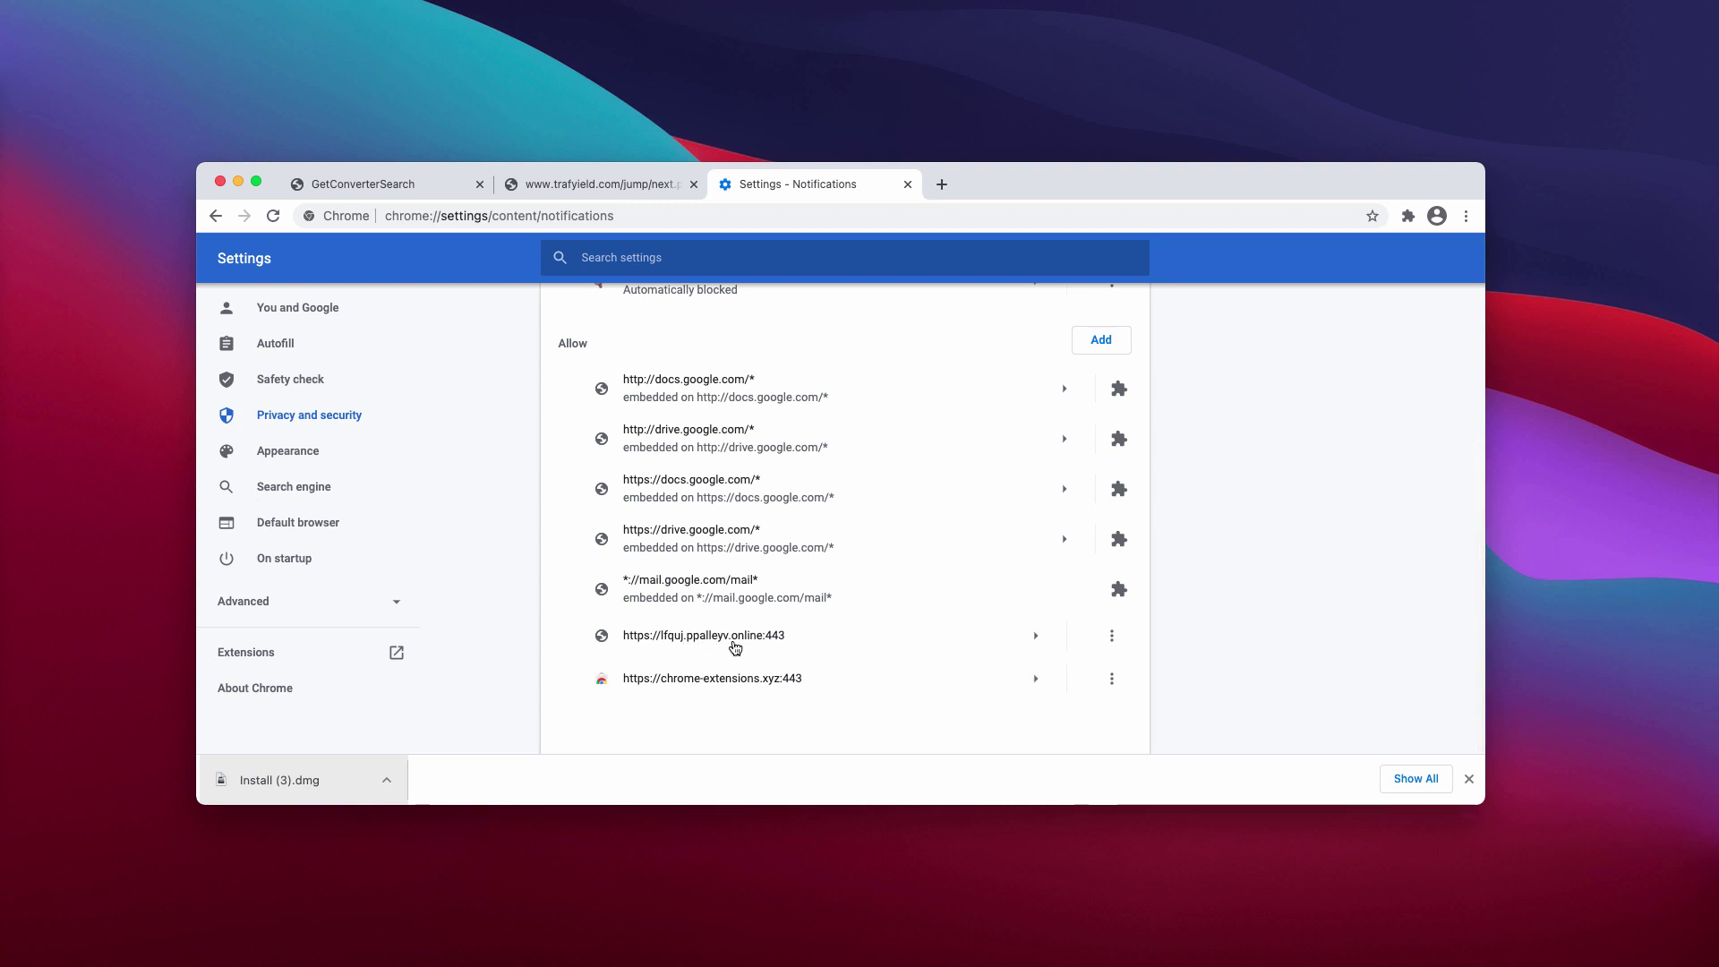
Remove lfquj.ppalleyv.online, chrome-extensions.xyz and the blocked the-best-push-news.com from notification settings.
left_click(1112, 635)
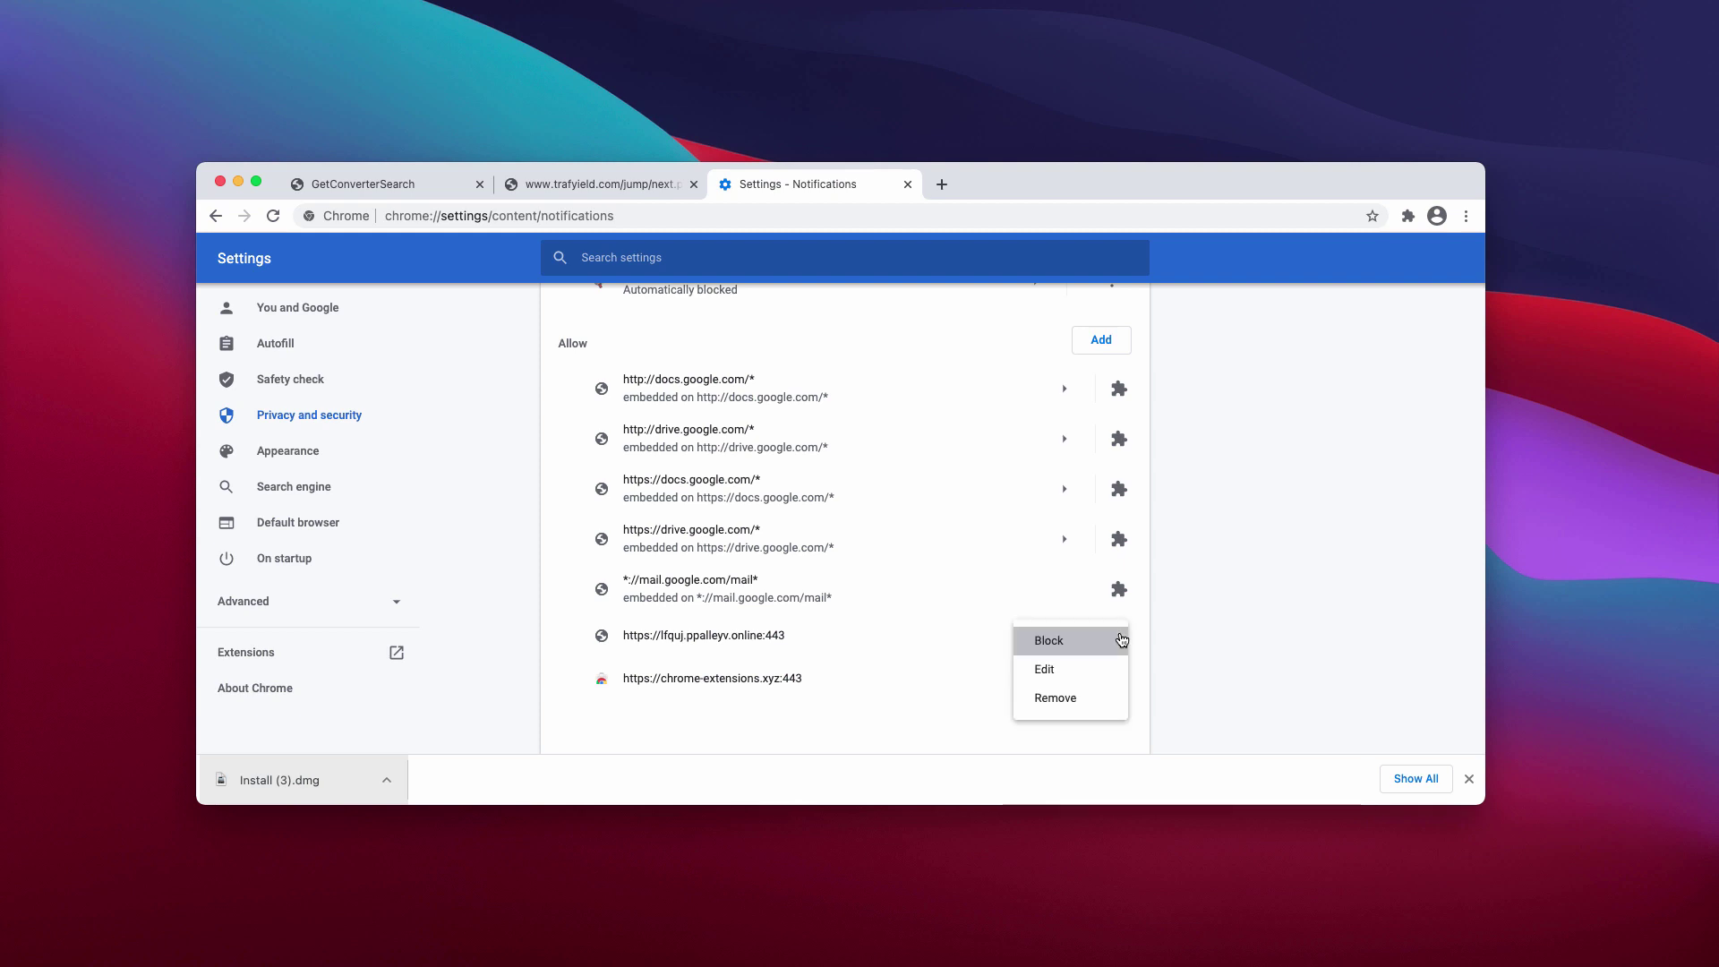
left_click(1080, 703)
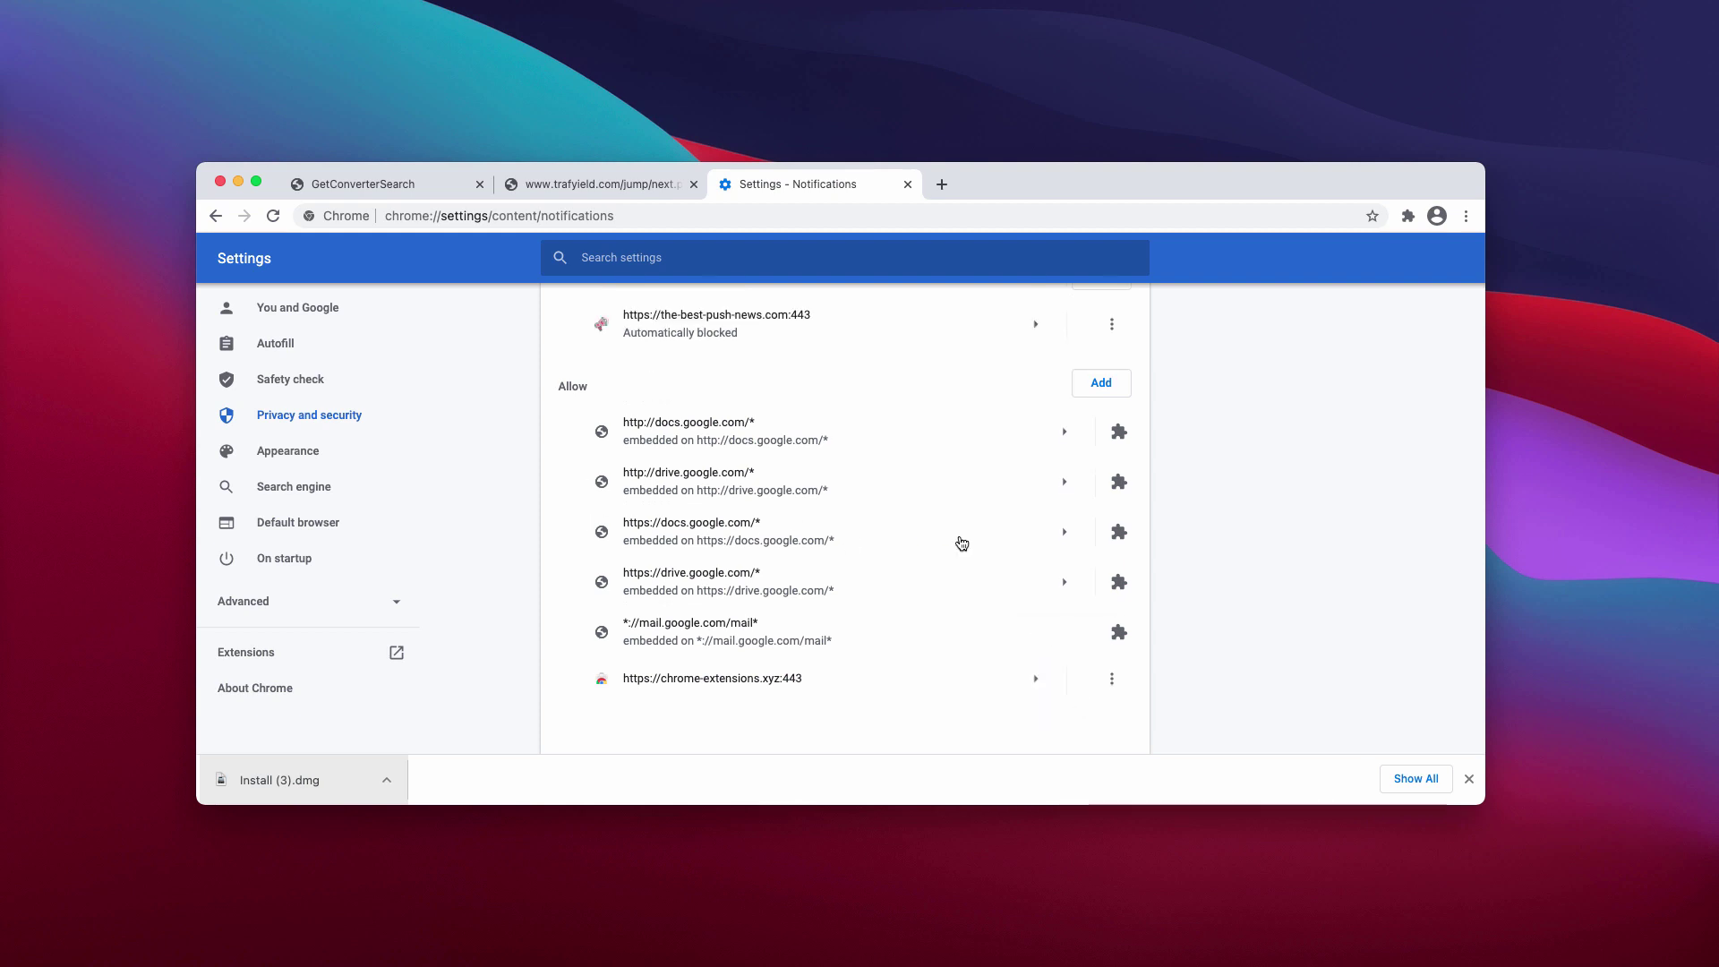
scroll(961, 544, "up", 2)
scroll(964, 543, "down", 2)
left_click(1112, 679)
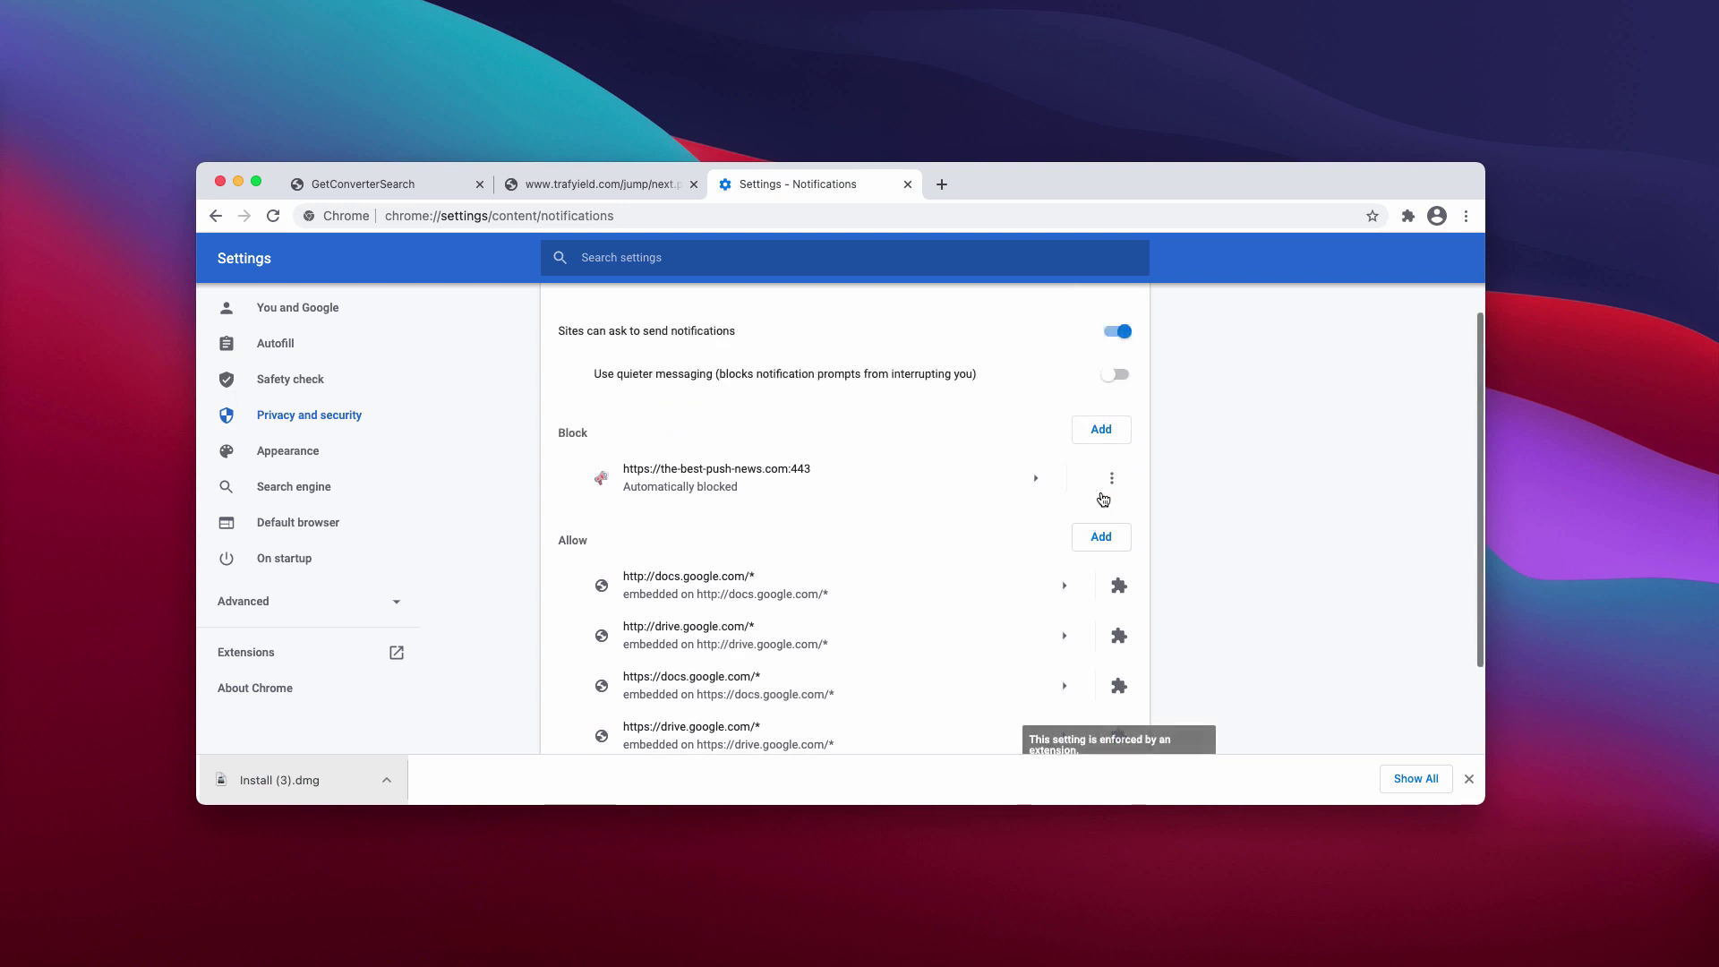
left_click(1112, 478)
left_click(1081, 540)
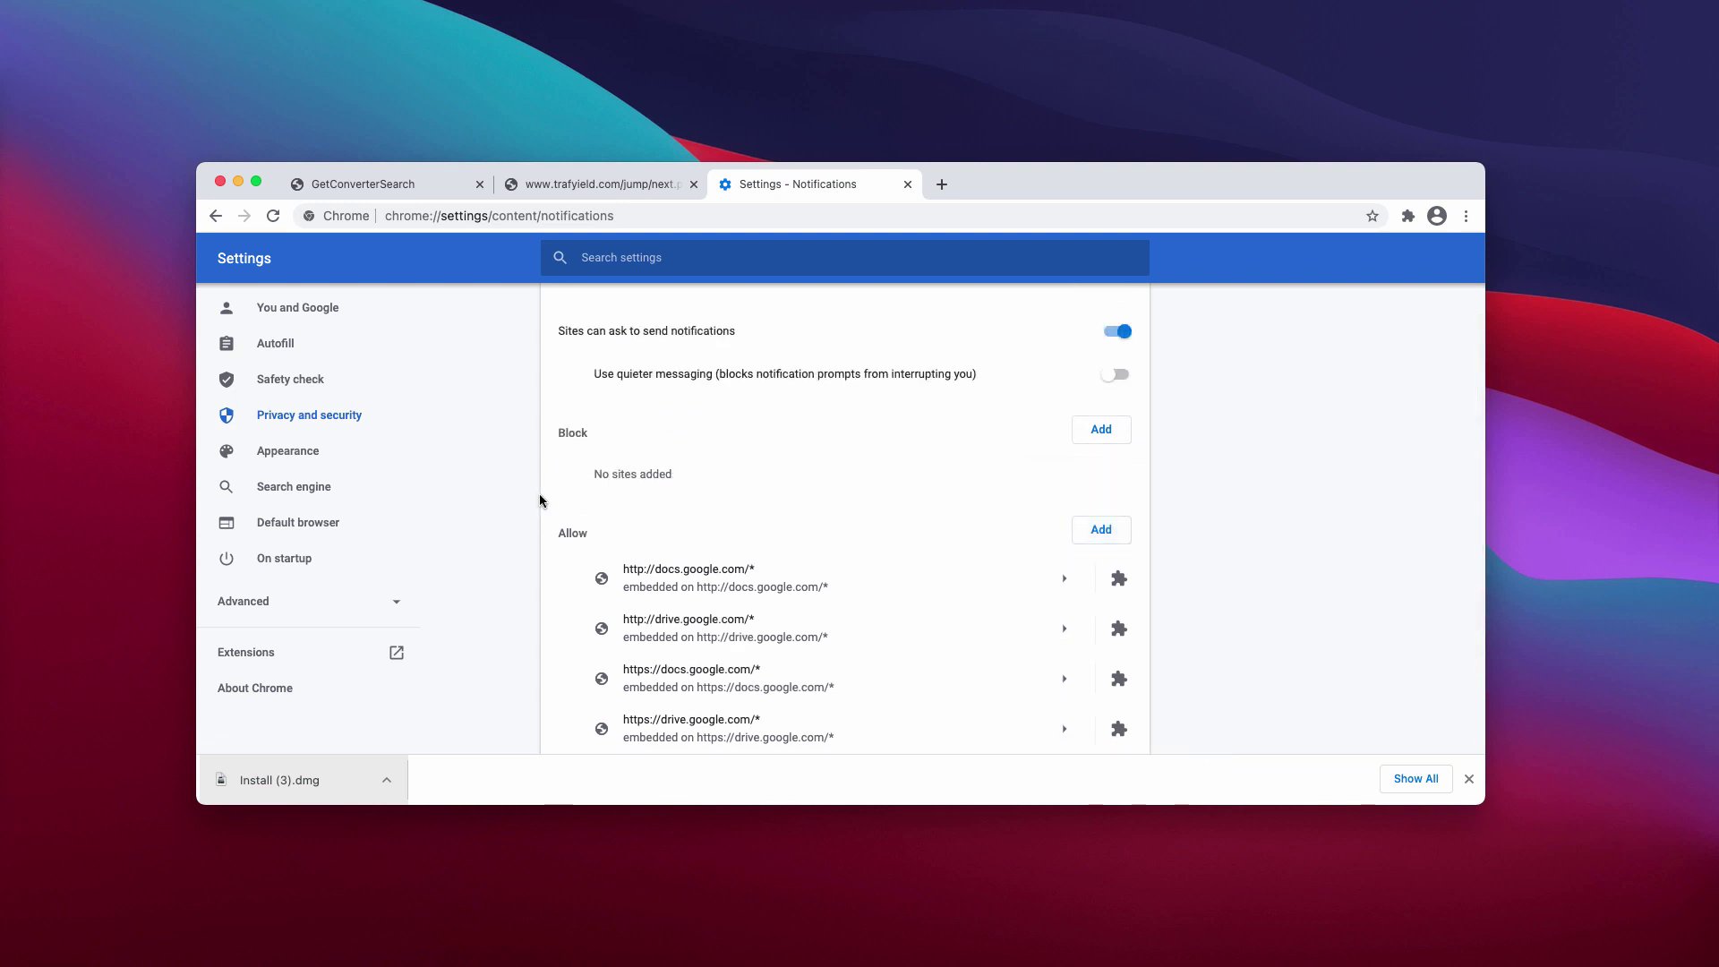
scroll(609, 515, "down", 2)
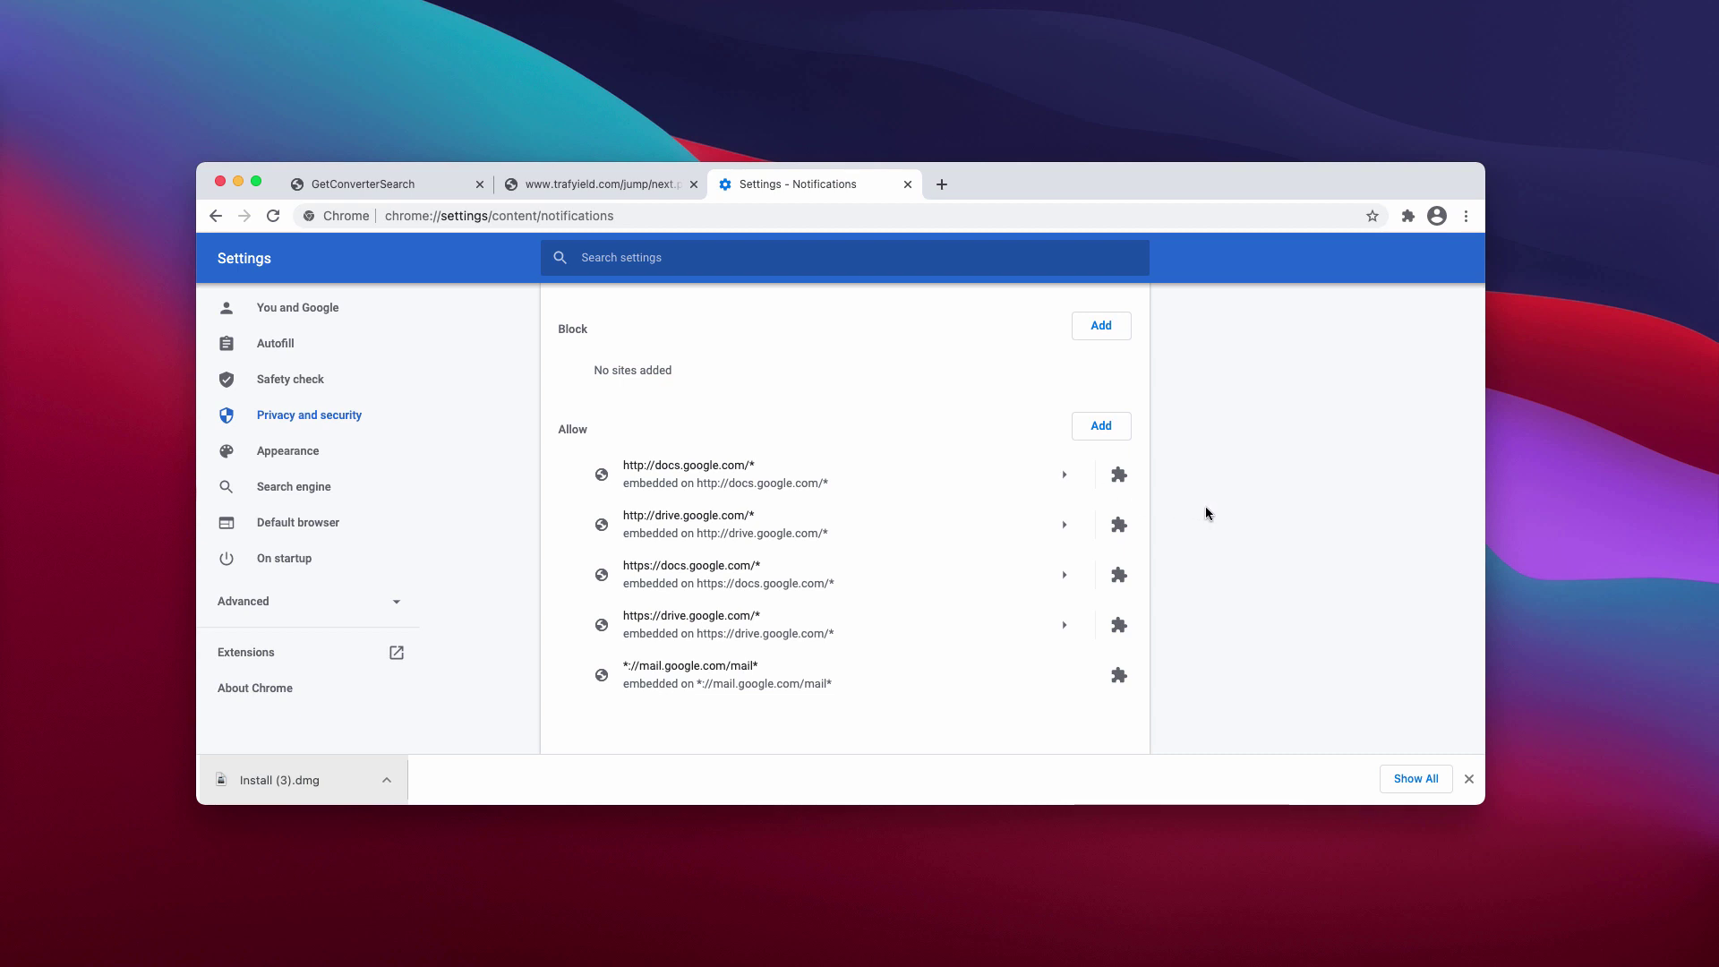
Load combocleaner.com from the address bar and close the leftover trafyield tab.
left_click(555, 209)
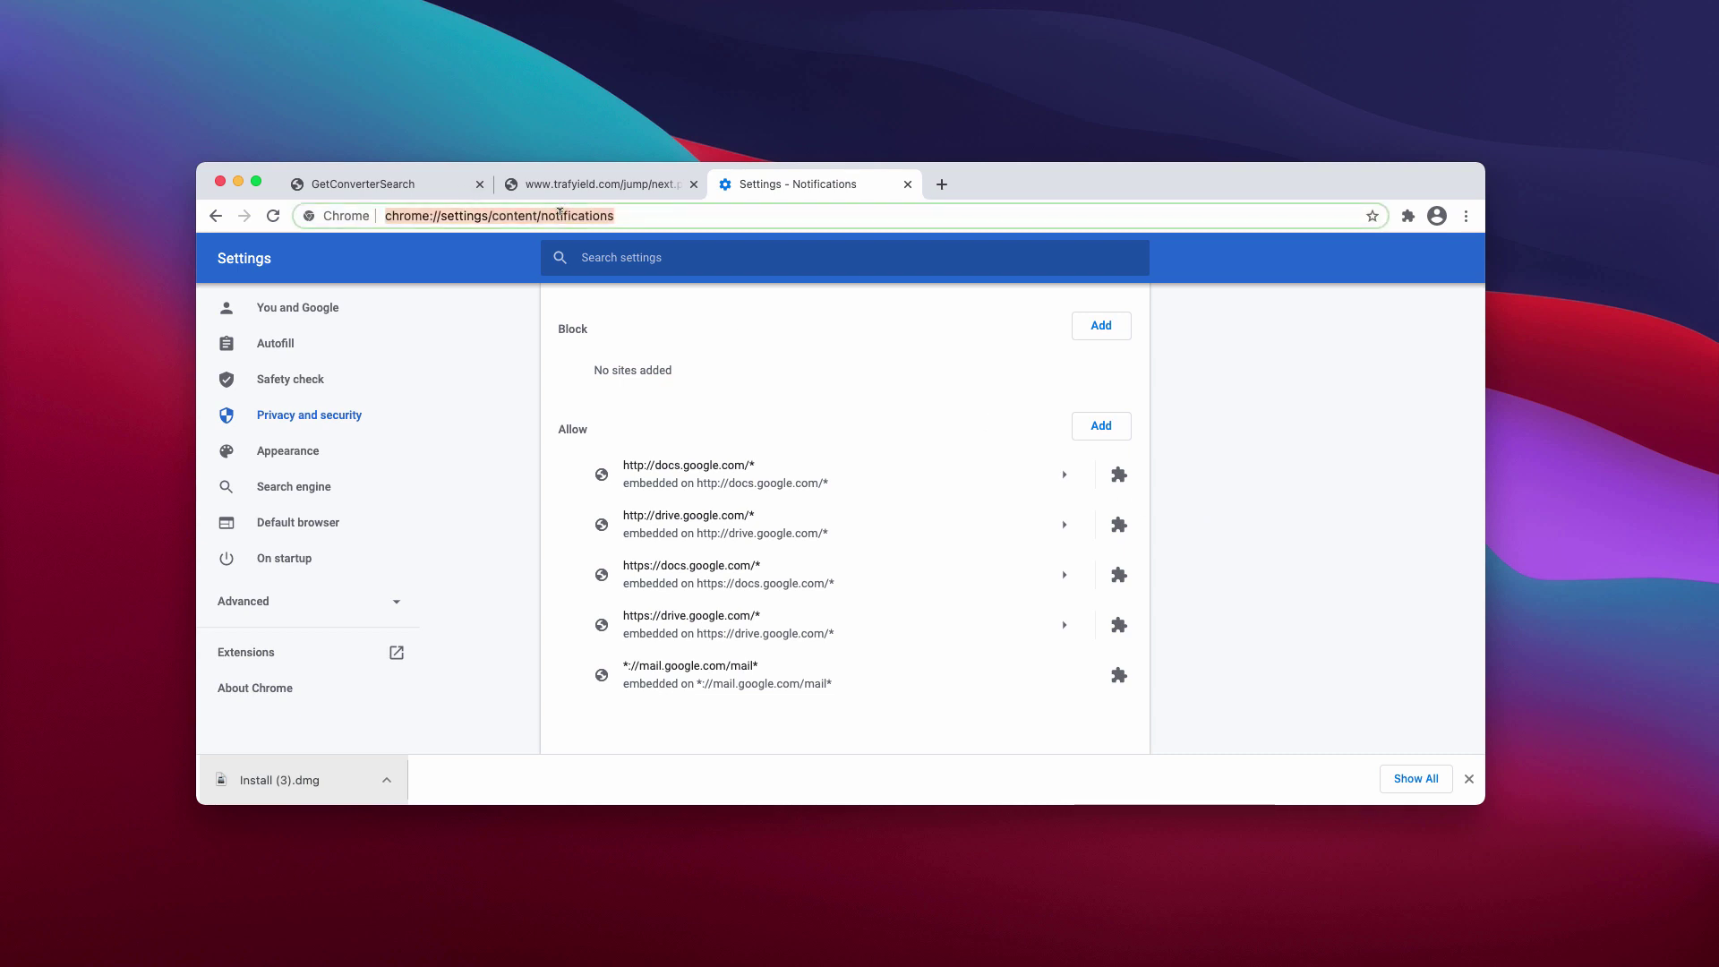
type("xc")
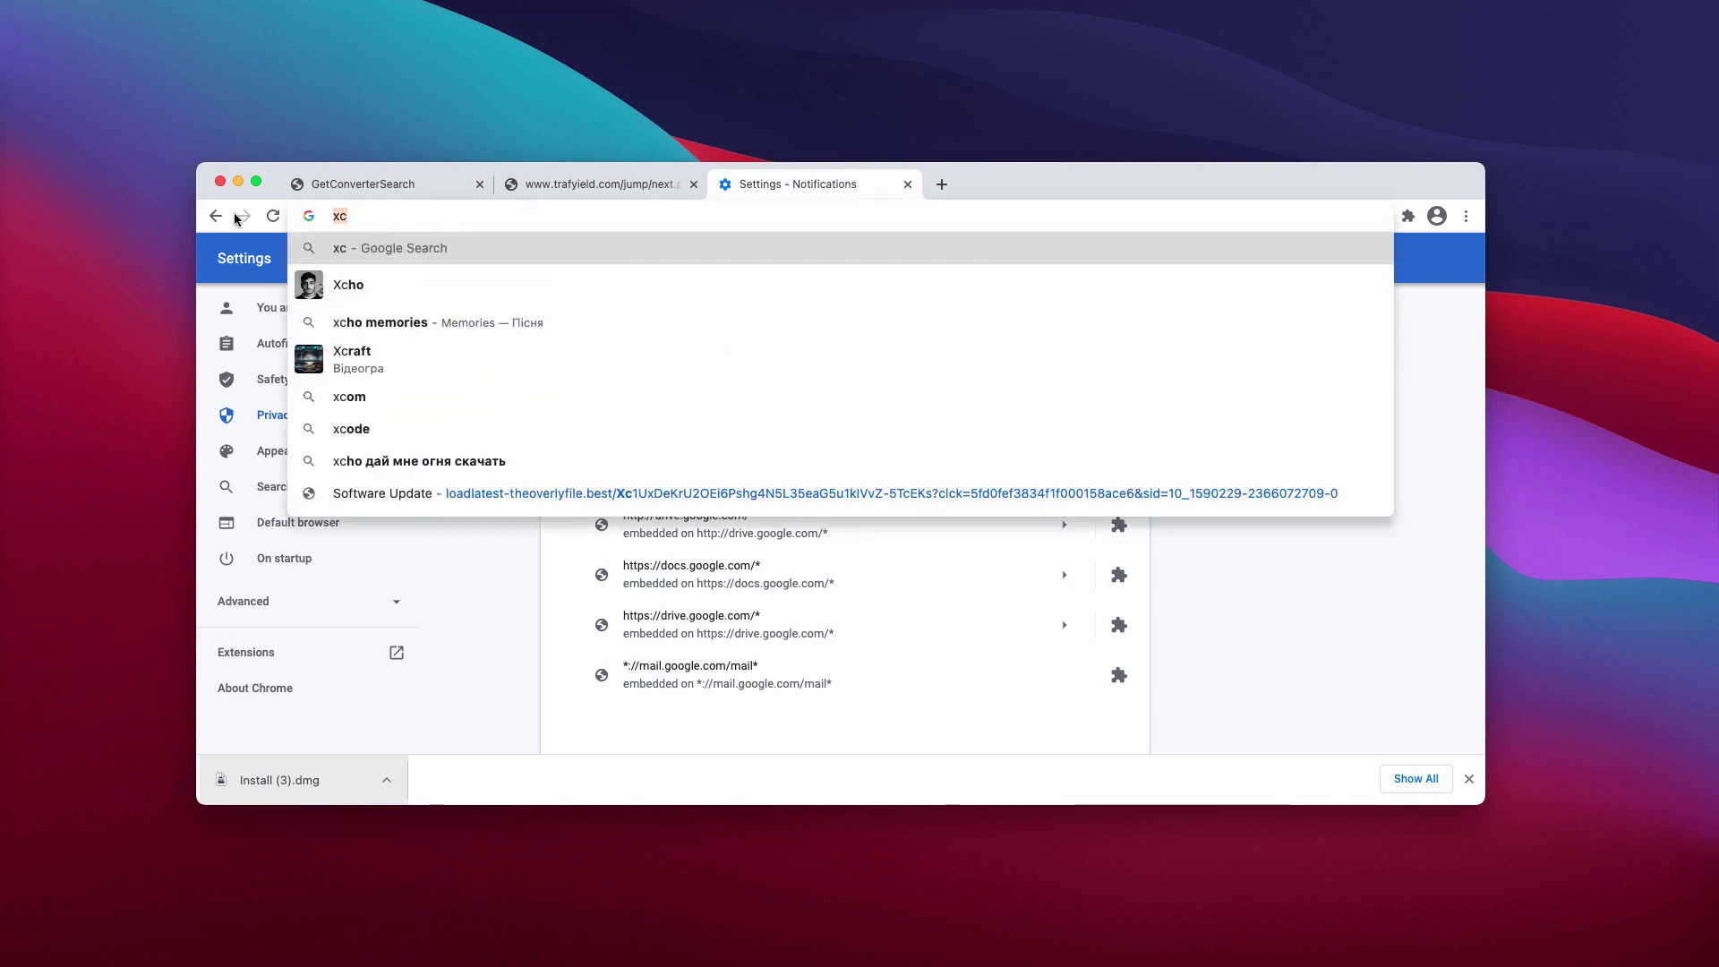
key("BackSpace")
key("BackSpace")
type("cleaner.com")
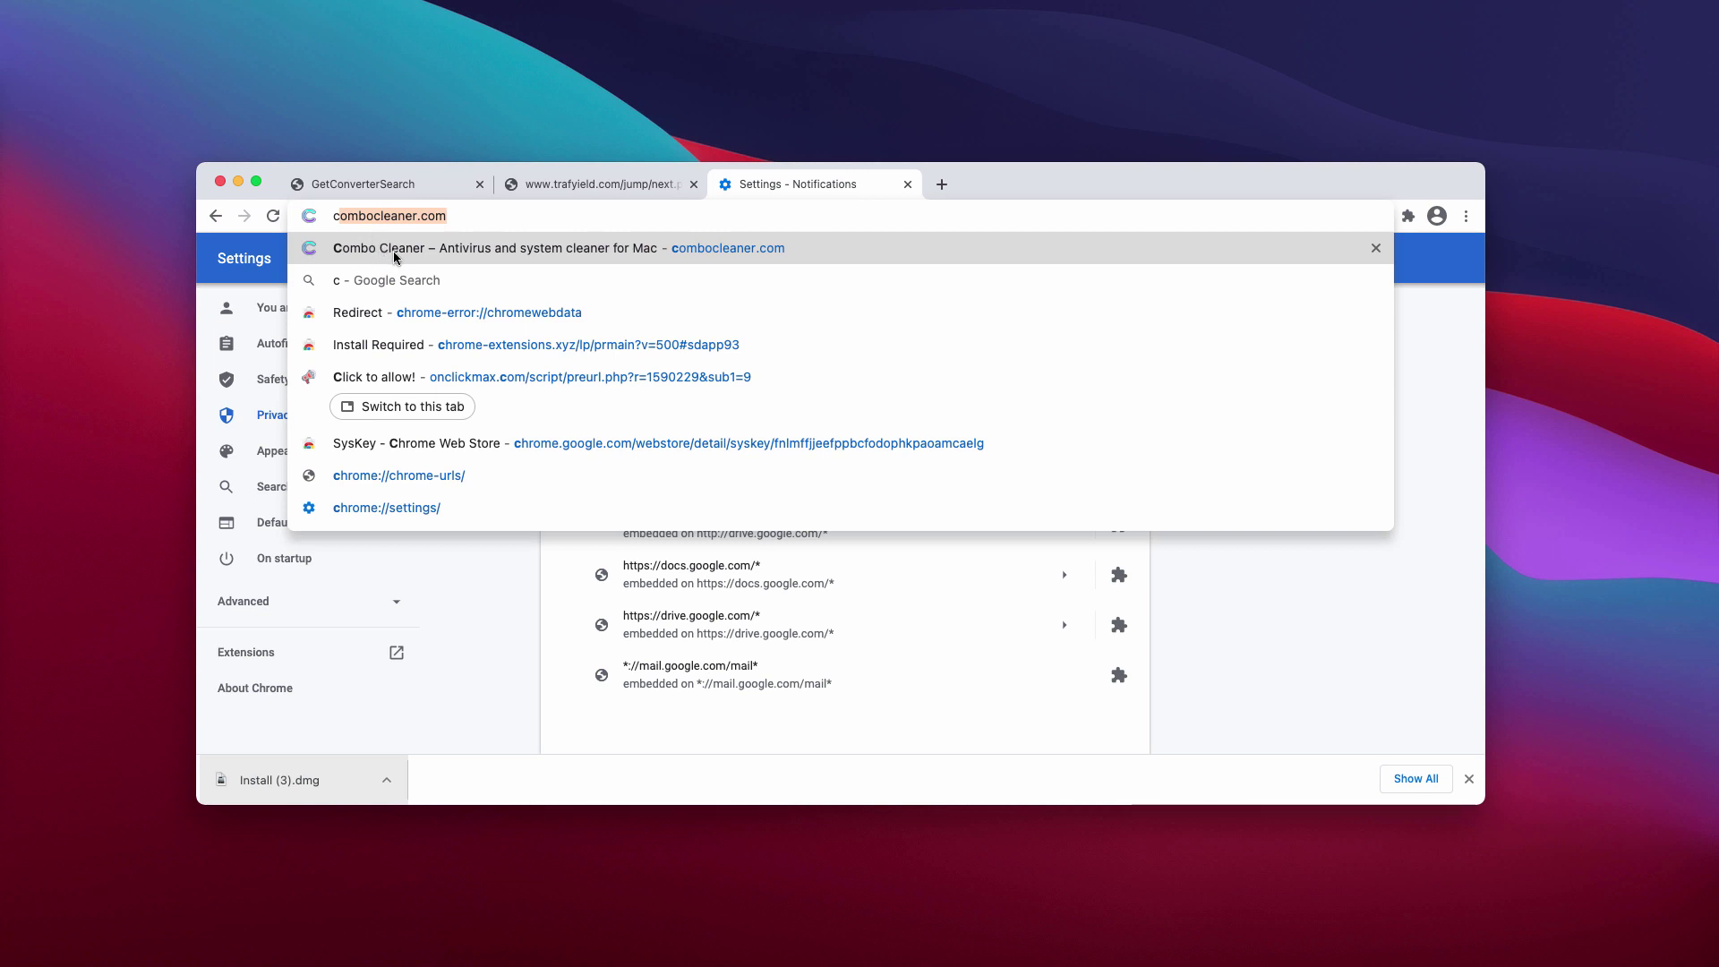
left_click(394, 257)
left_click(693, 184)
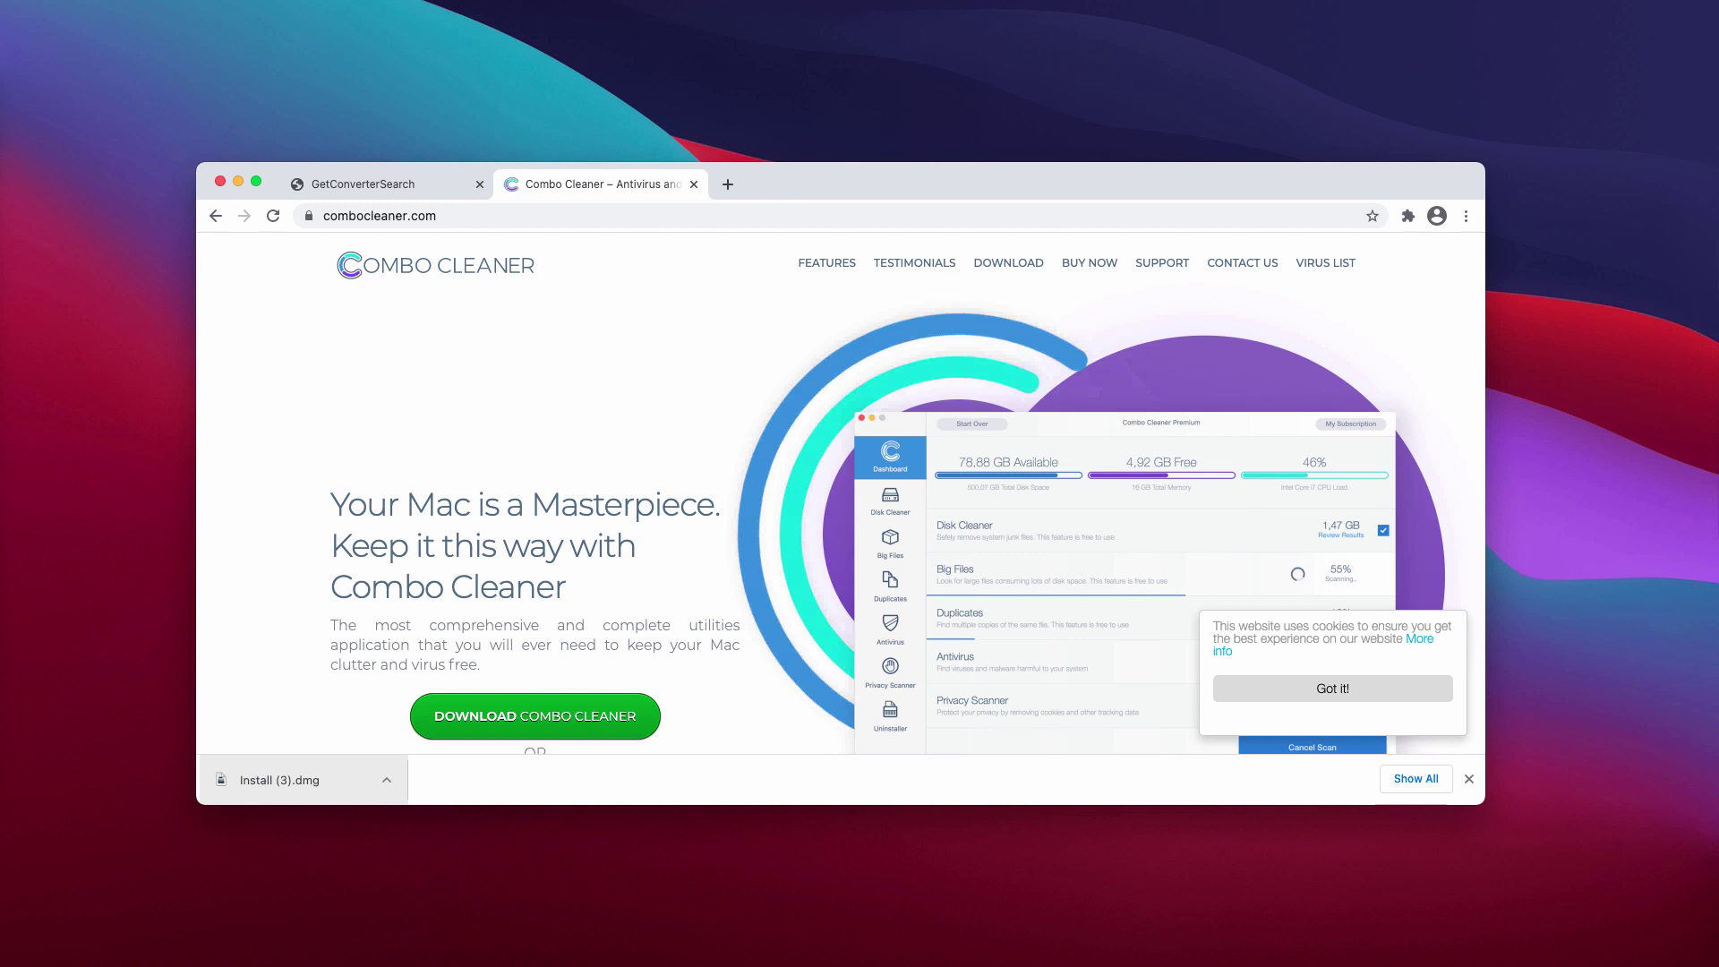
left_click(323, 216)
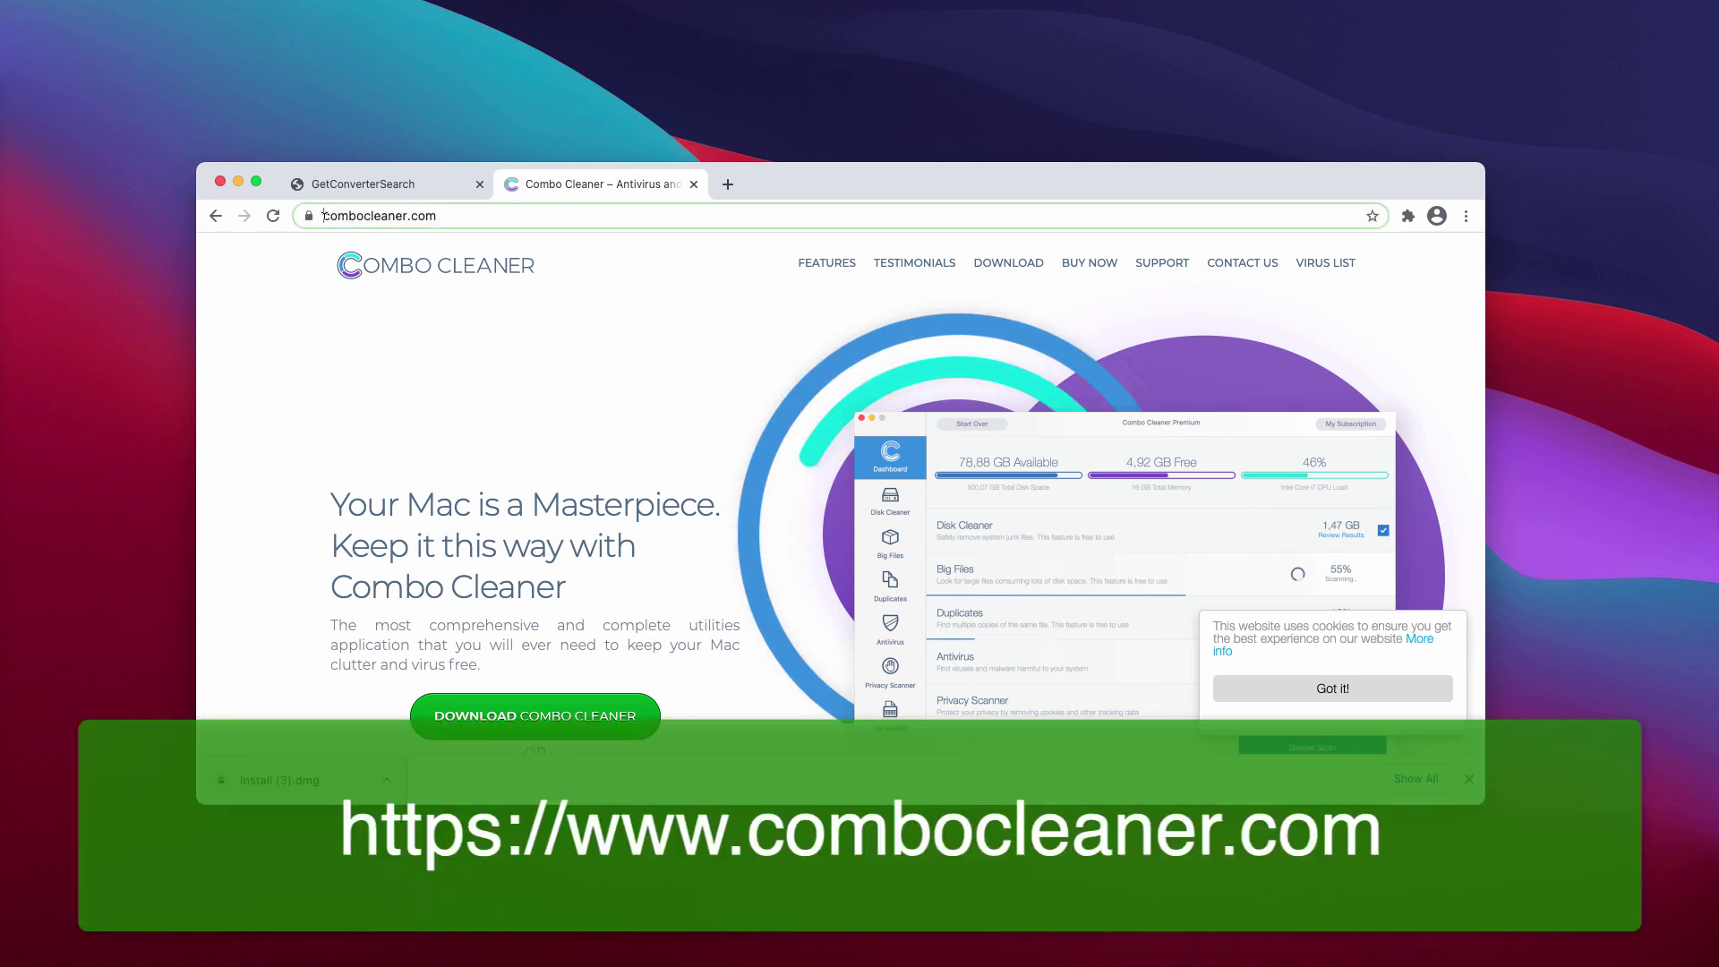
left_click(484, 221)
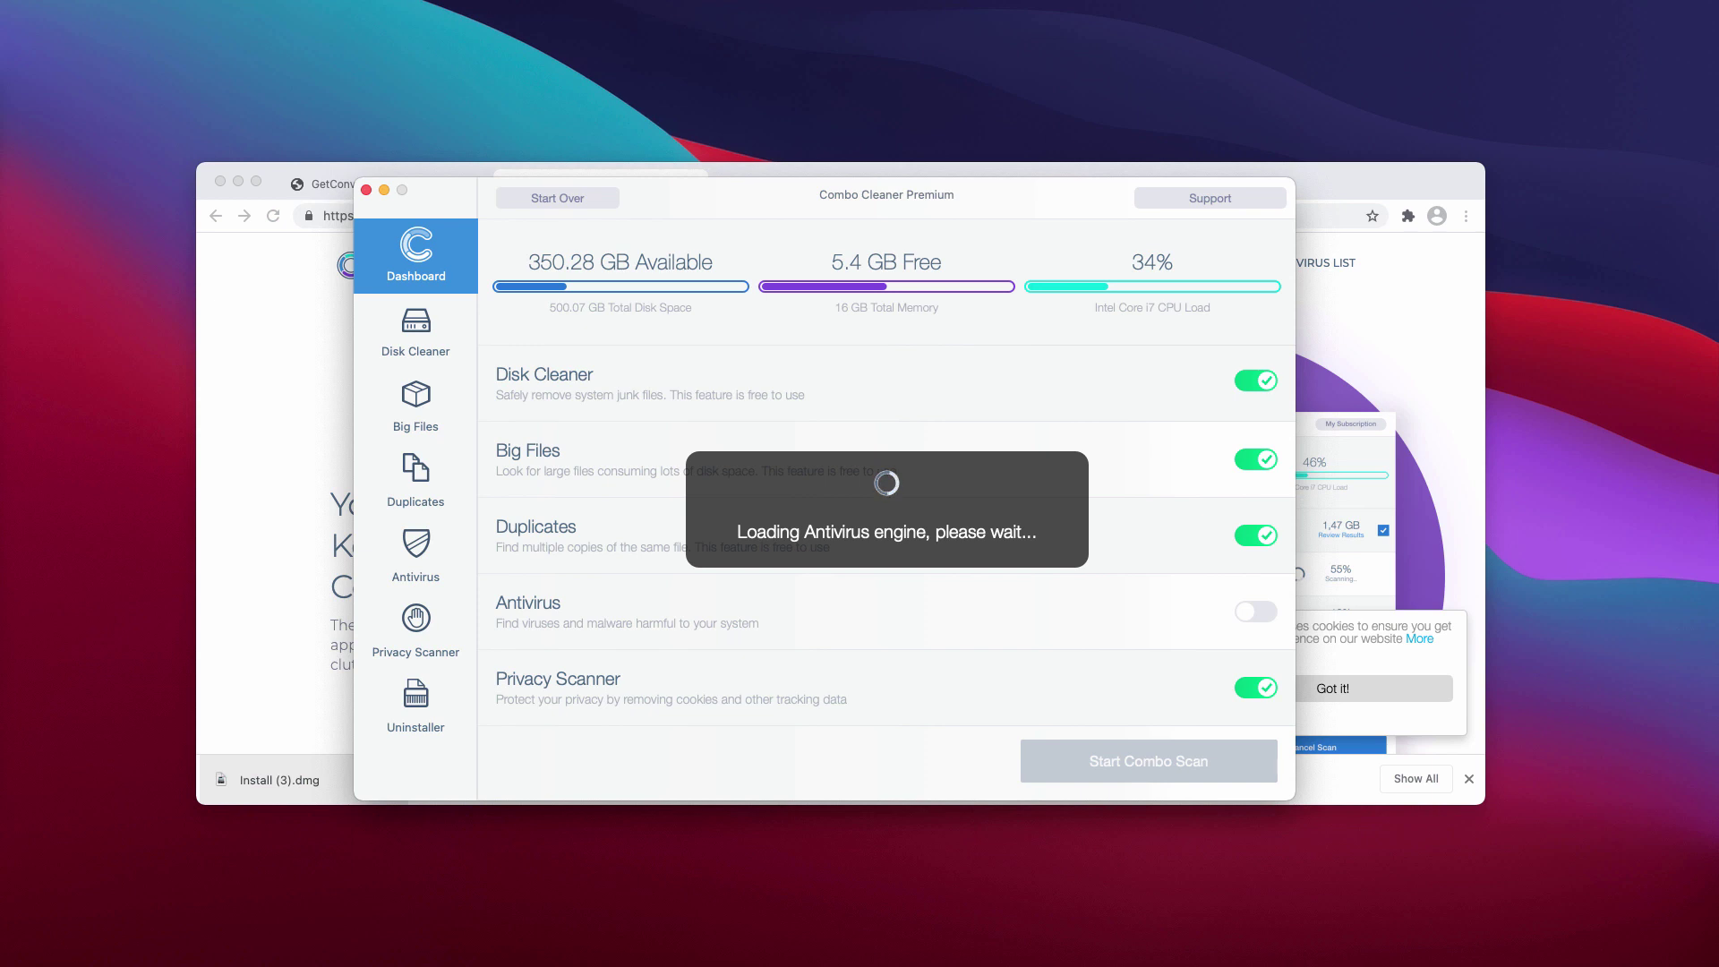
Run Start Combo Scan from the Dashboard and wait for it to report 35 threats.
left_click(1114, 777)
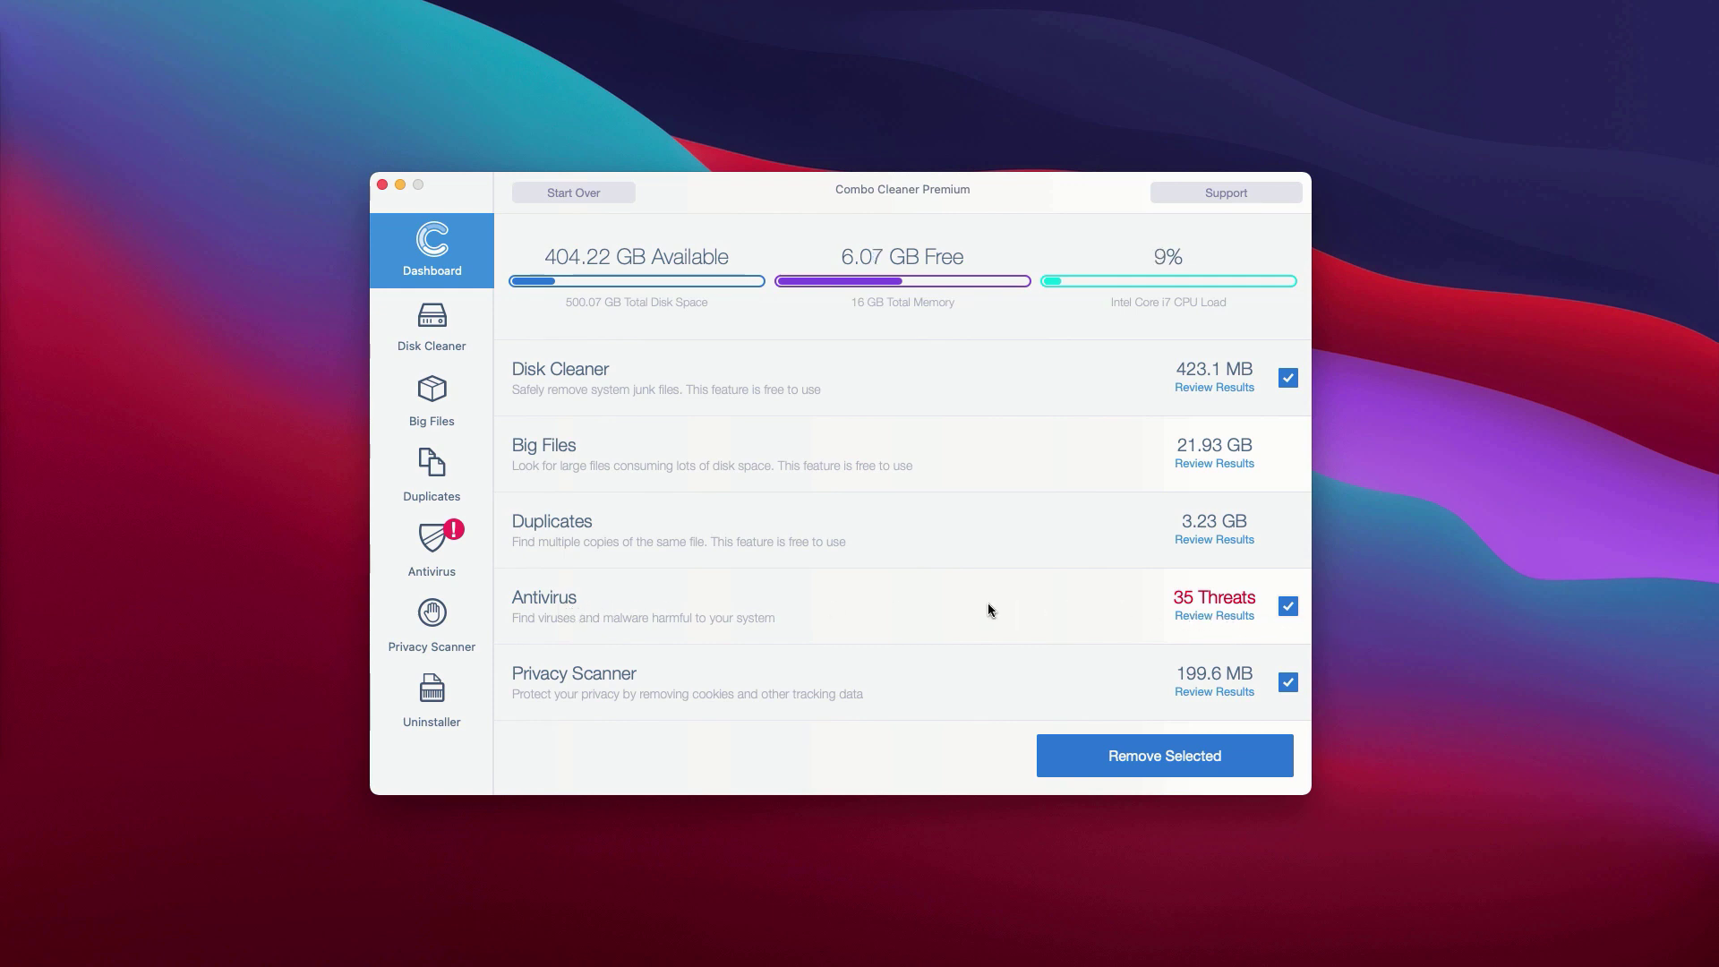
Open Review Results for the Antivirus row's 35 threats.
left_click(1220, 617)
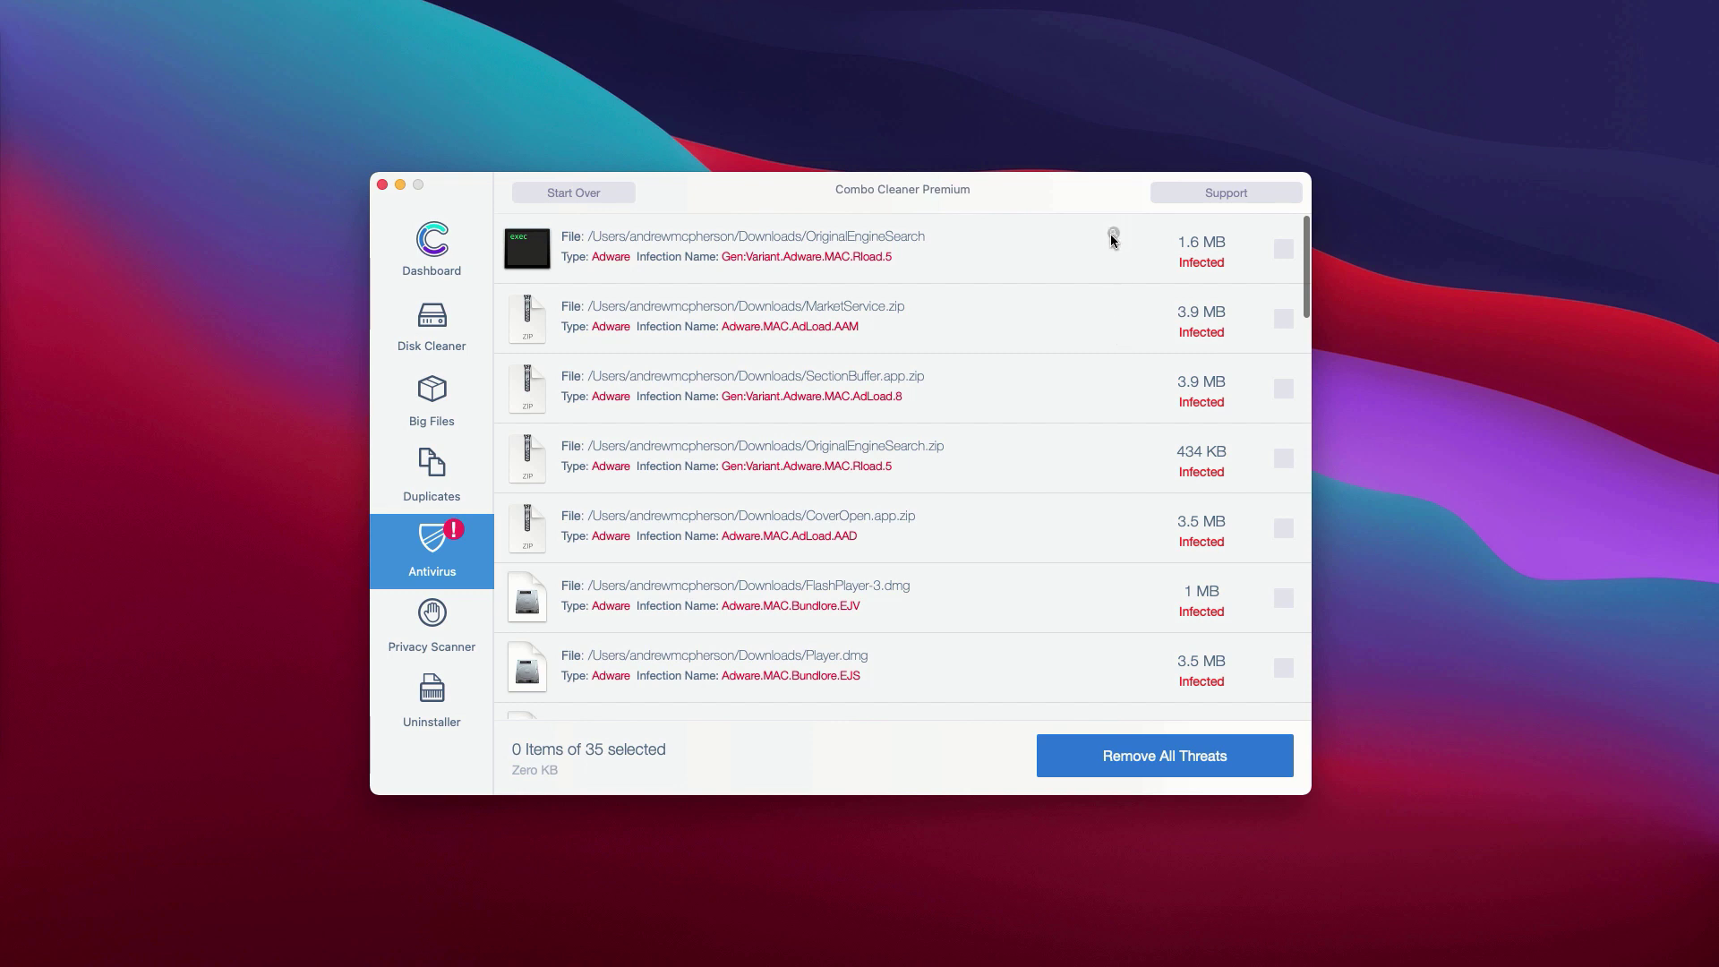
Reveal MarketService.zip in Downloads, move it to the Trash, and close Finder.
left_click(1114, 304)
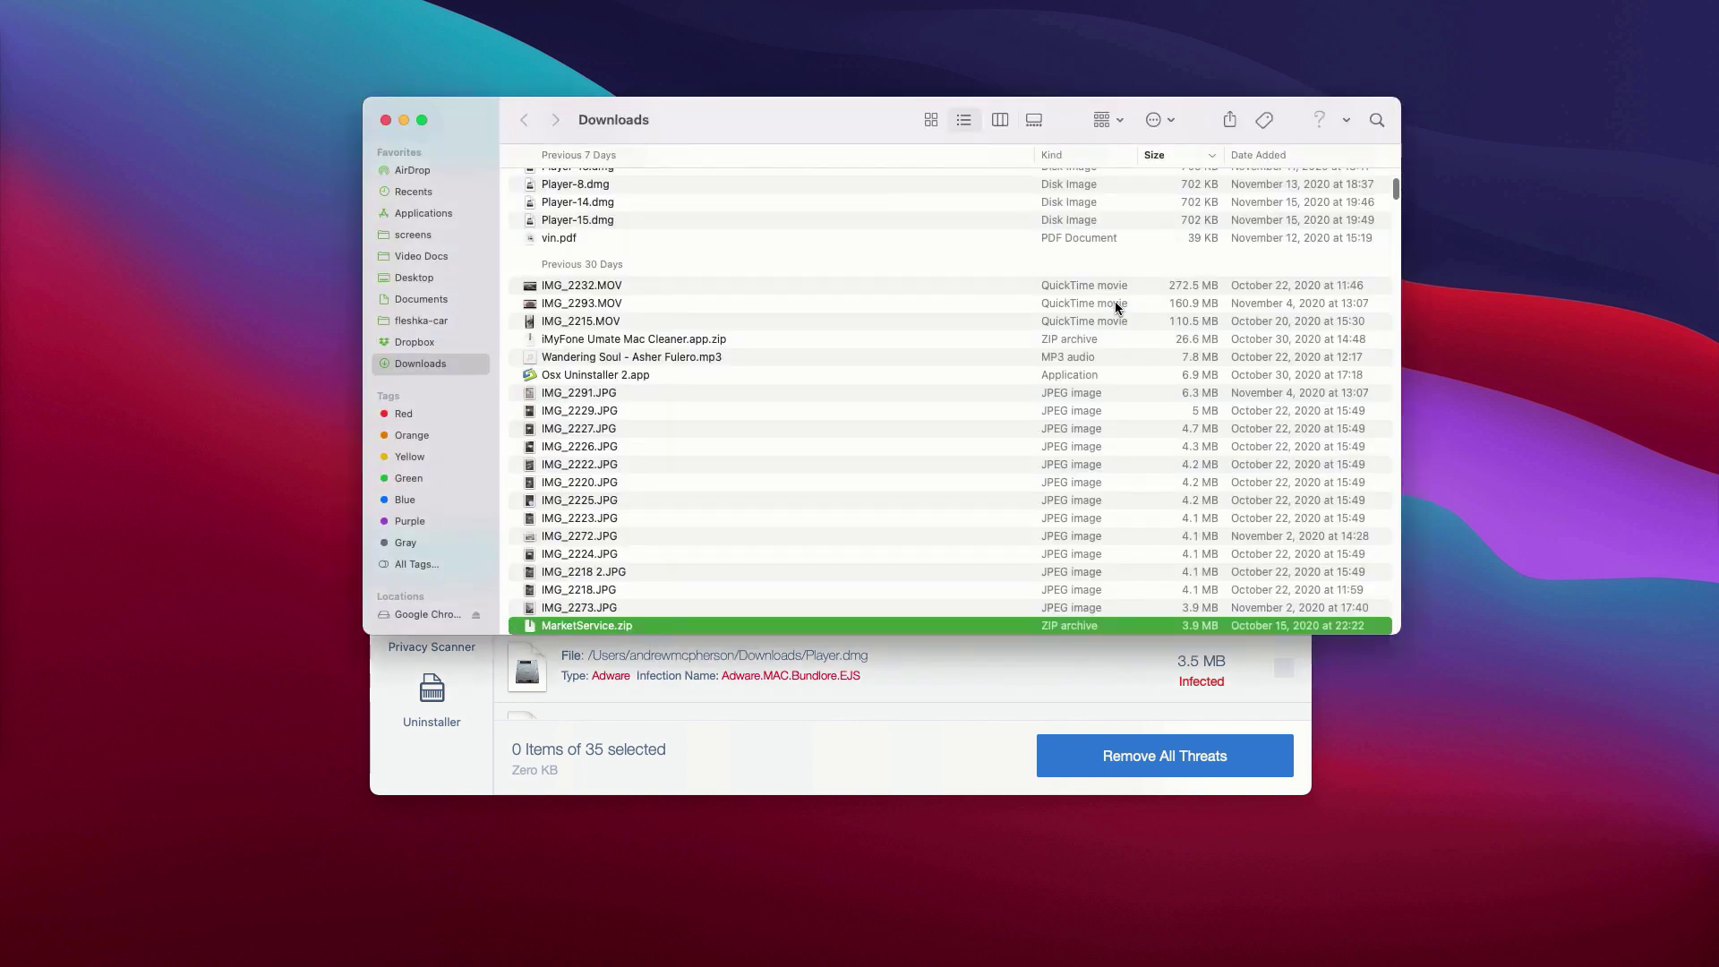
right_click(705, 625)
left_click(760, 616)
left_click(385, 120)
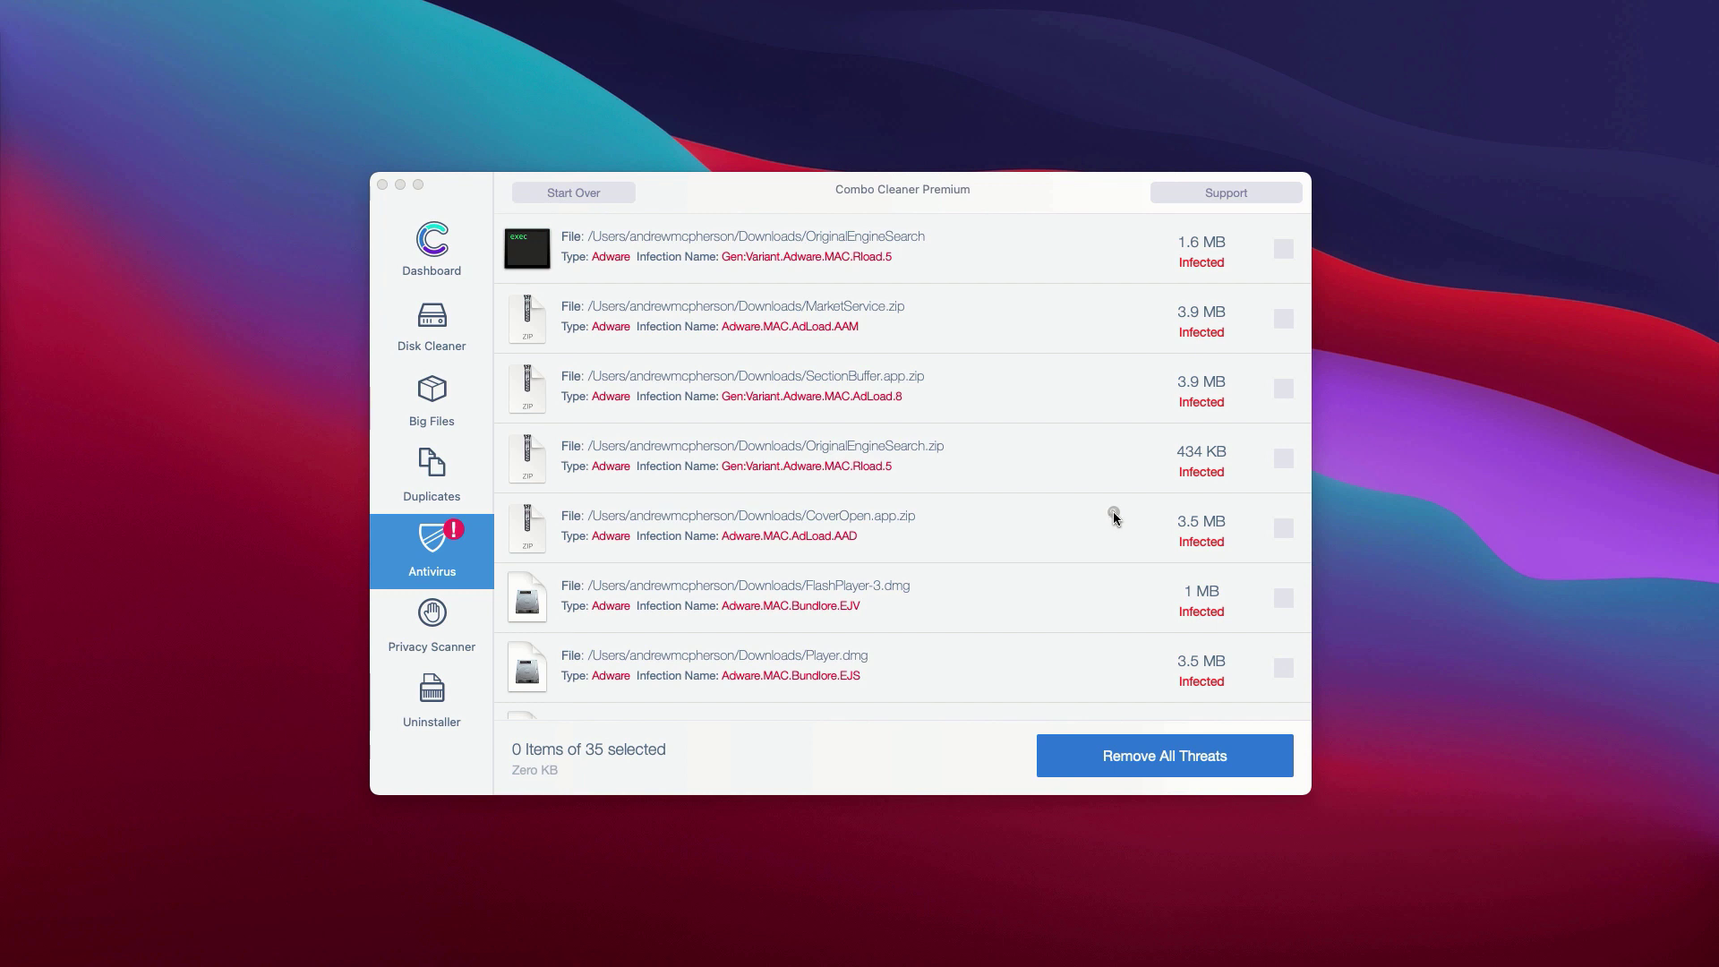
Reveal CoverOpen.app.zip in Downloads, move it to the Trash, and close Finder.
left_click(1114, 514)
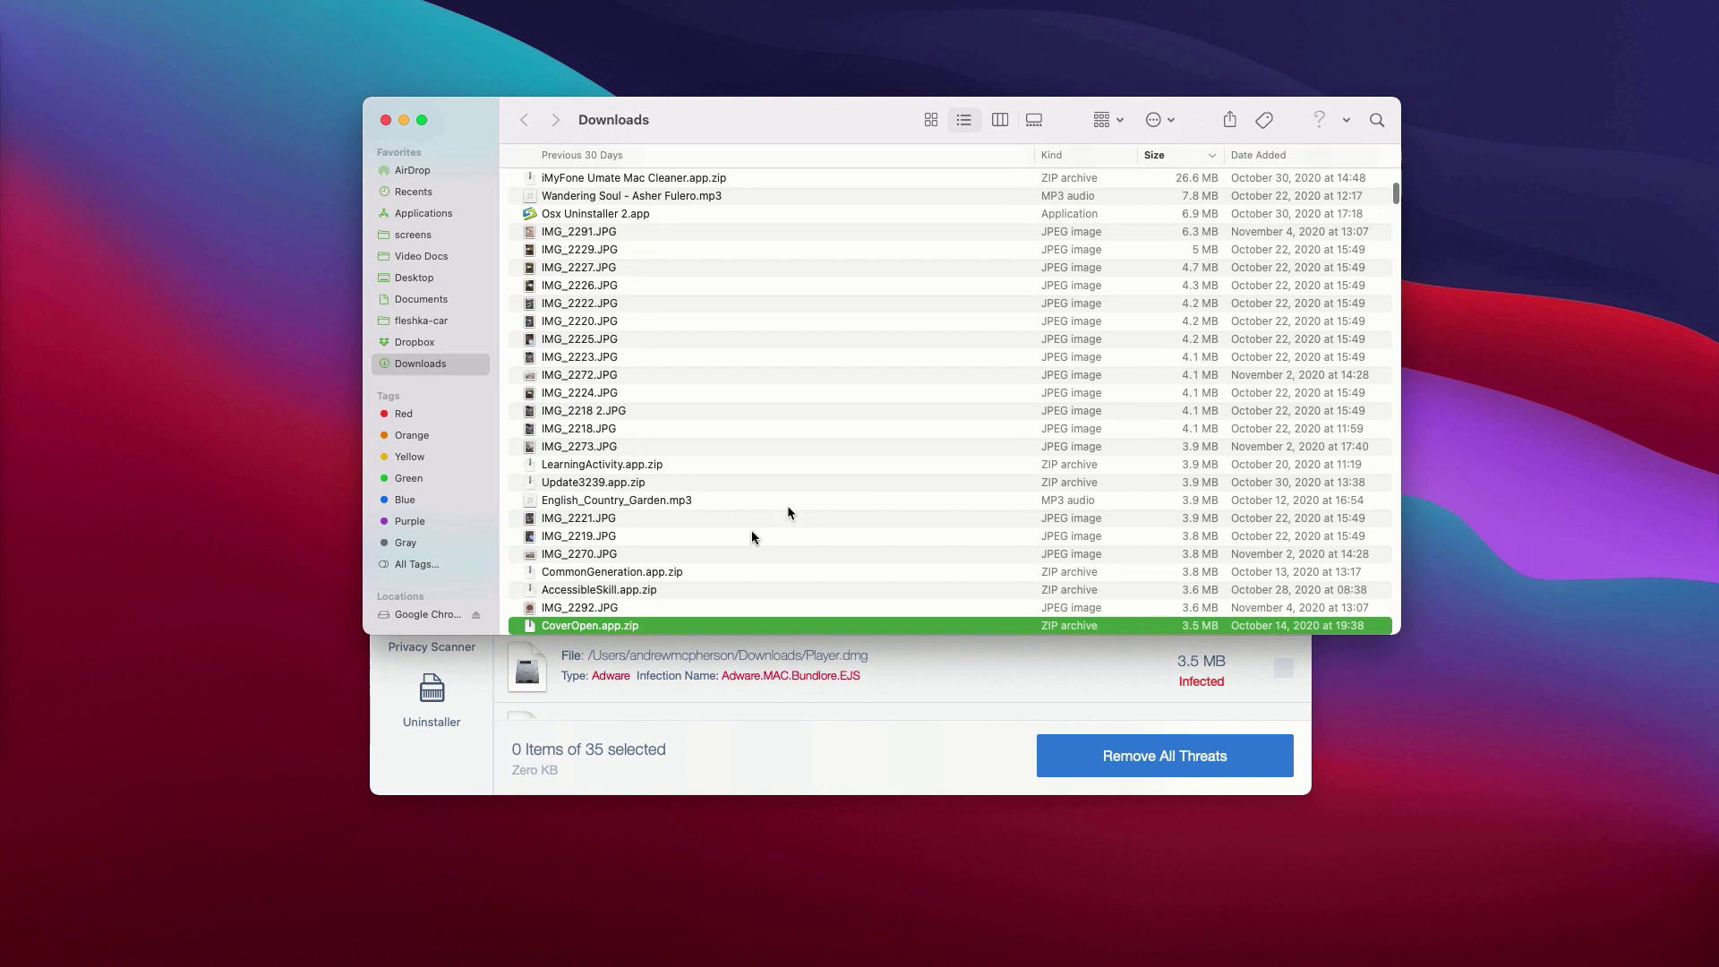
right_click(768, 624)
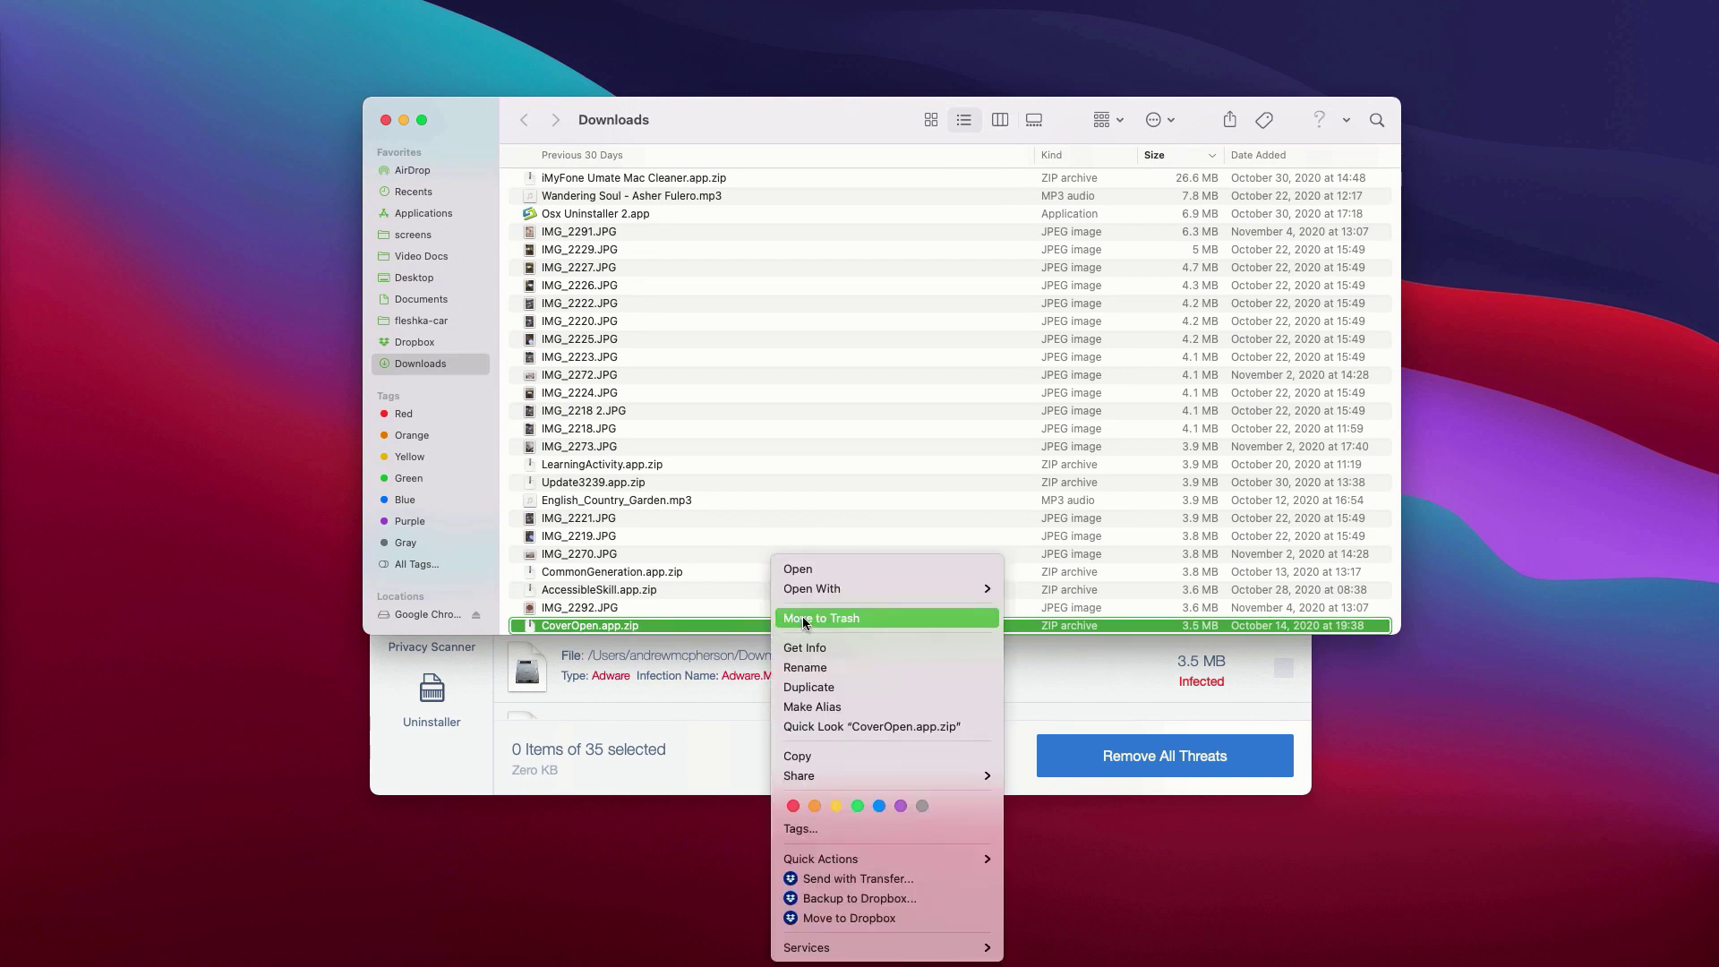
left_click(806, 618)
left_click(385, 120)
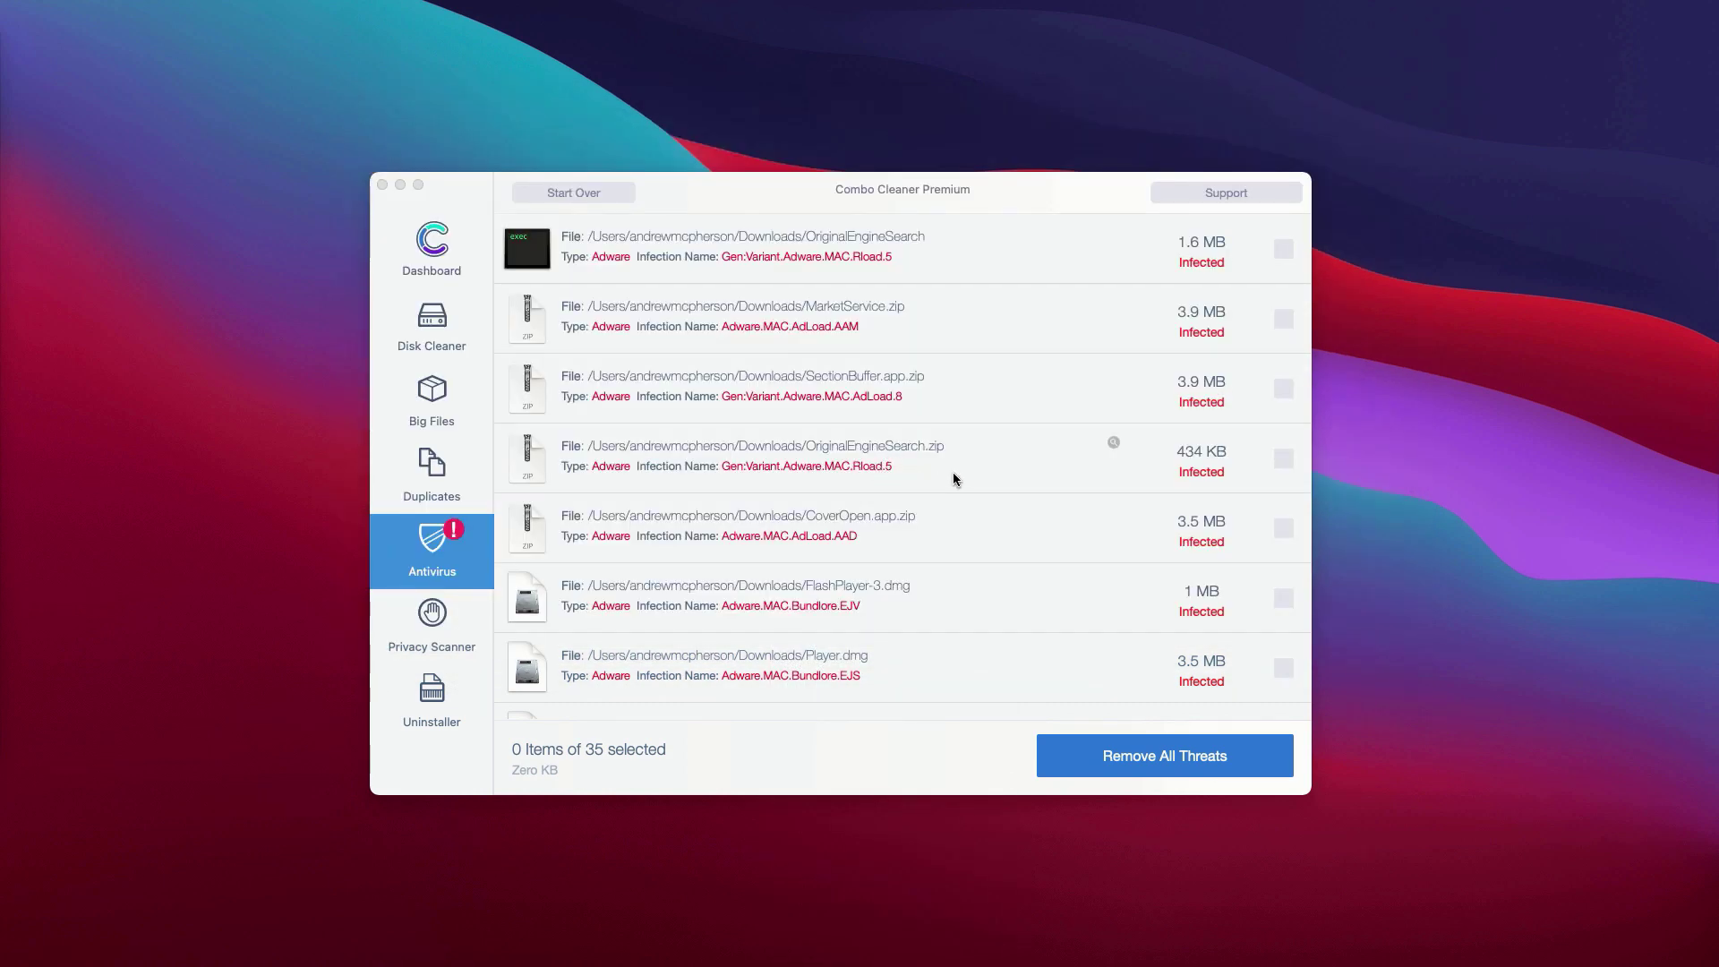
scroll(942, 475, "up", 2)
left_click(973, 187)
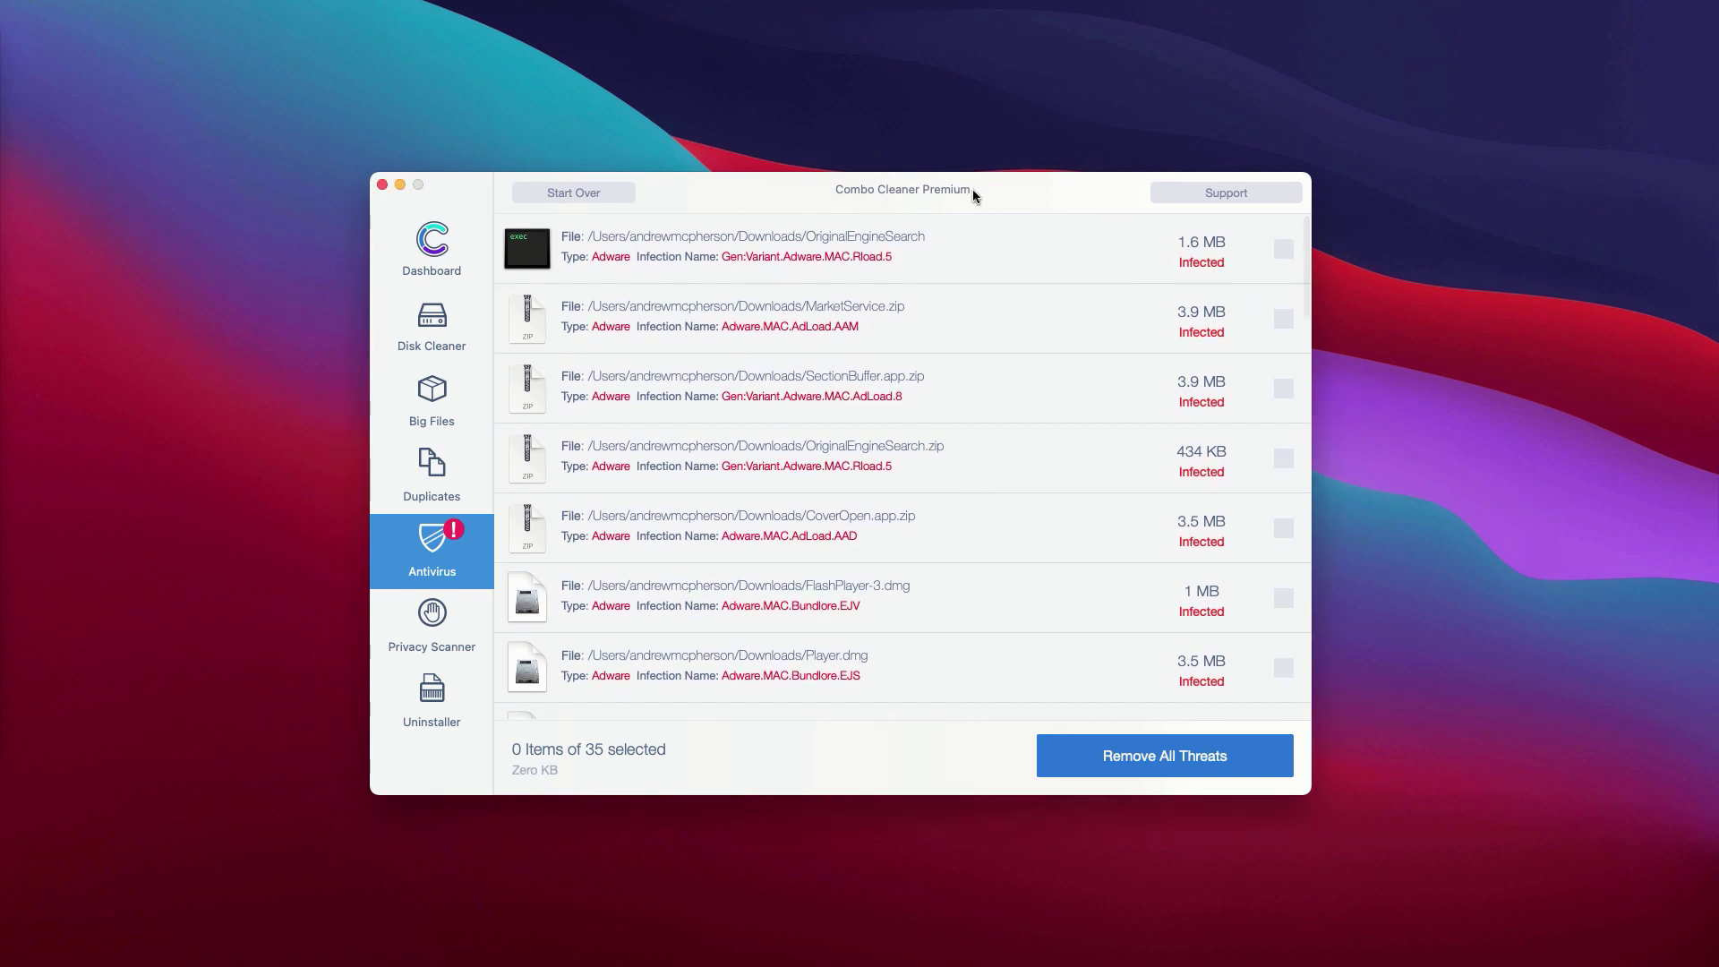